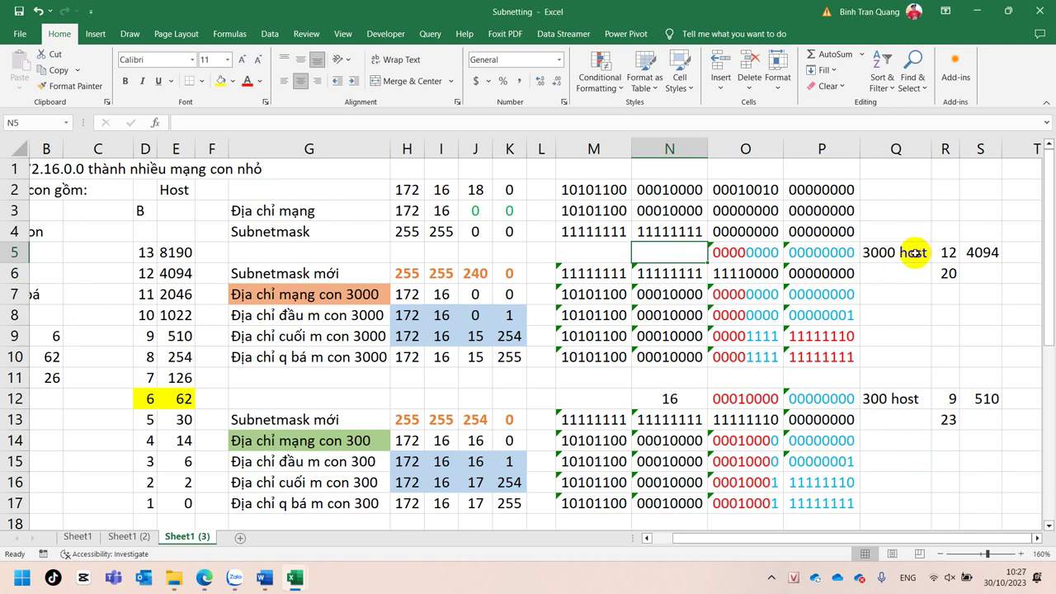
# Review the 3000, 300 and 30 host requirements in column Q of Sheet1 (3).
pyautogui.click(917, 252)
pyautogui.click(890, 400)
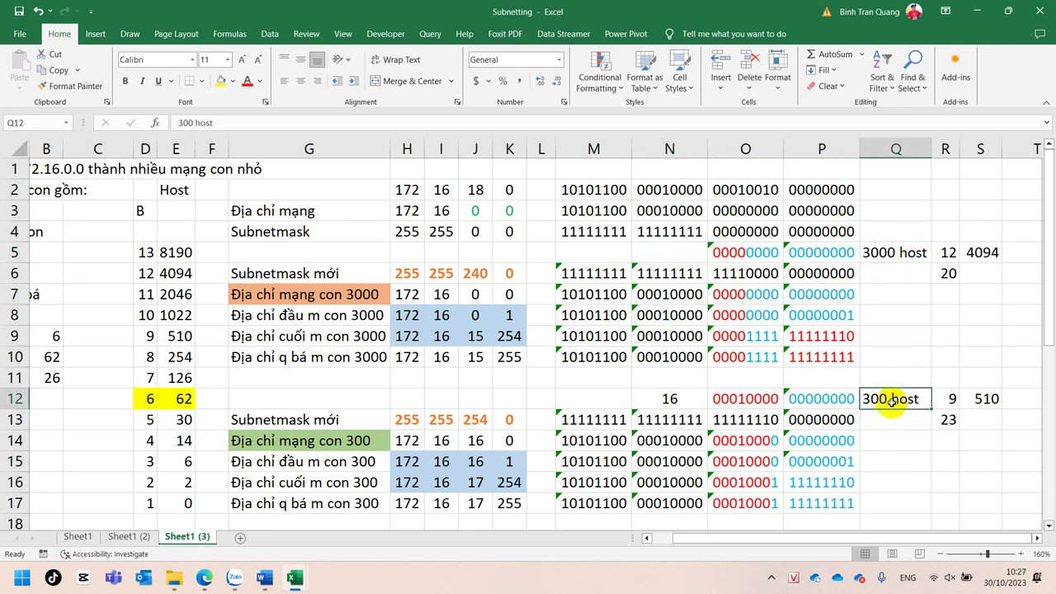
pyautogui.scroll(-3, 891, 392)
pyautogui.click(879, 338)
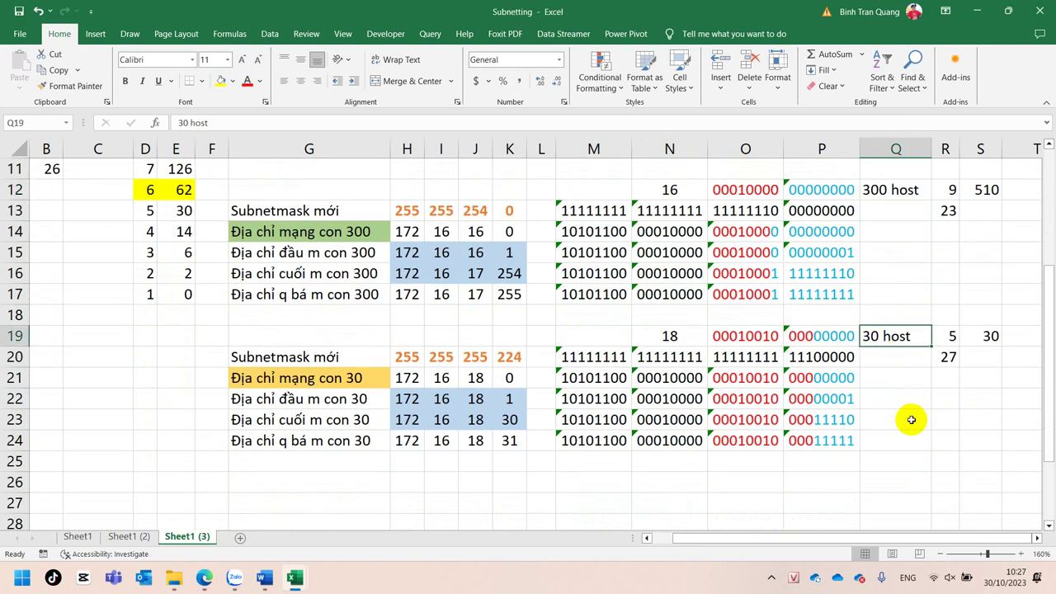
pyautogui.scroll(2, 910, 420)
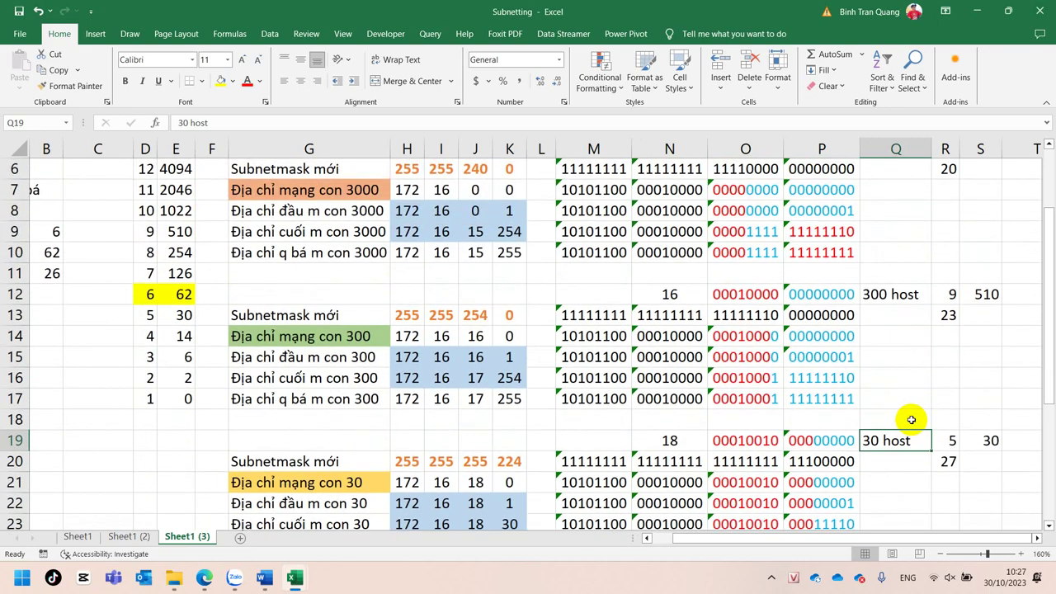
pyautogui.scroll(2, 911, 420)
# Collapse the ribbon to give the worksheet more room.
pyautogui.click(1046, 102)
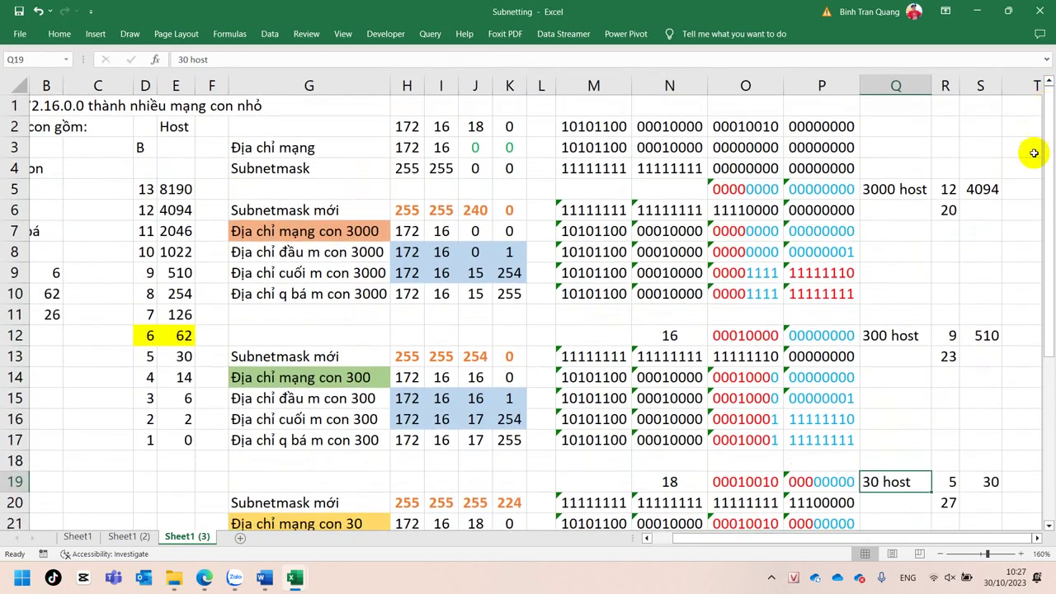
pyautogui.moveTo(1048, 153)
pyautogui.mouseDown()
pyautogui.moveTo(1046, 205)
pyautogui.moveTo(1052, 147)
pyautogui.moveTo(1052, 165)
pyautogui.mouseUp()
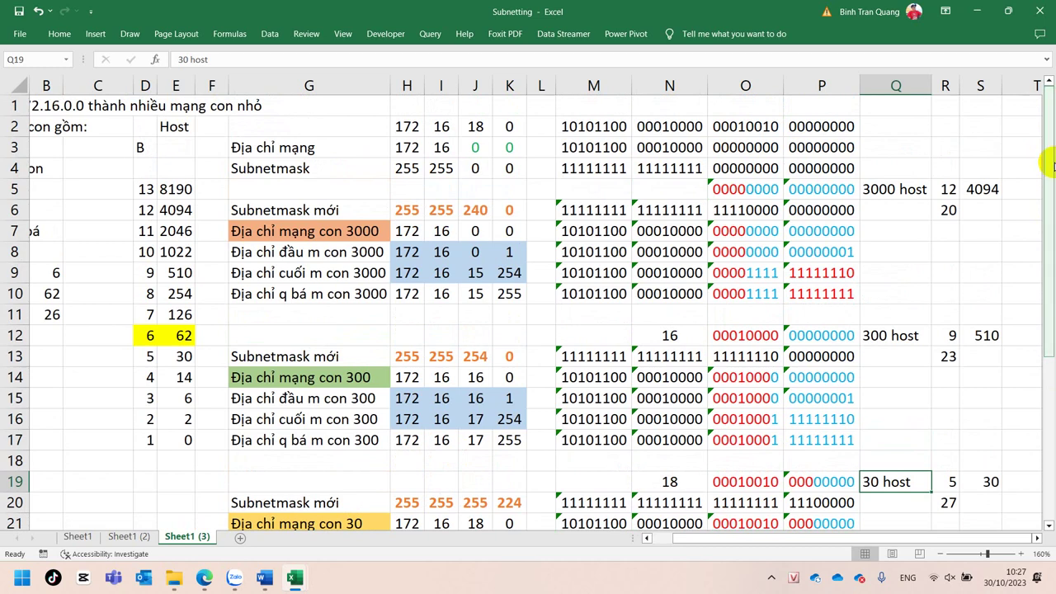
# On Sheet1 (2), examine the 30, 300 and 2000 host requirements with their host-bit counts and binary network addresses.
pyautogui.click(129, 536)
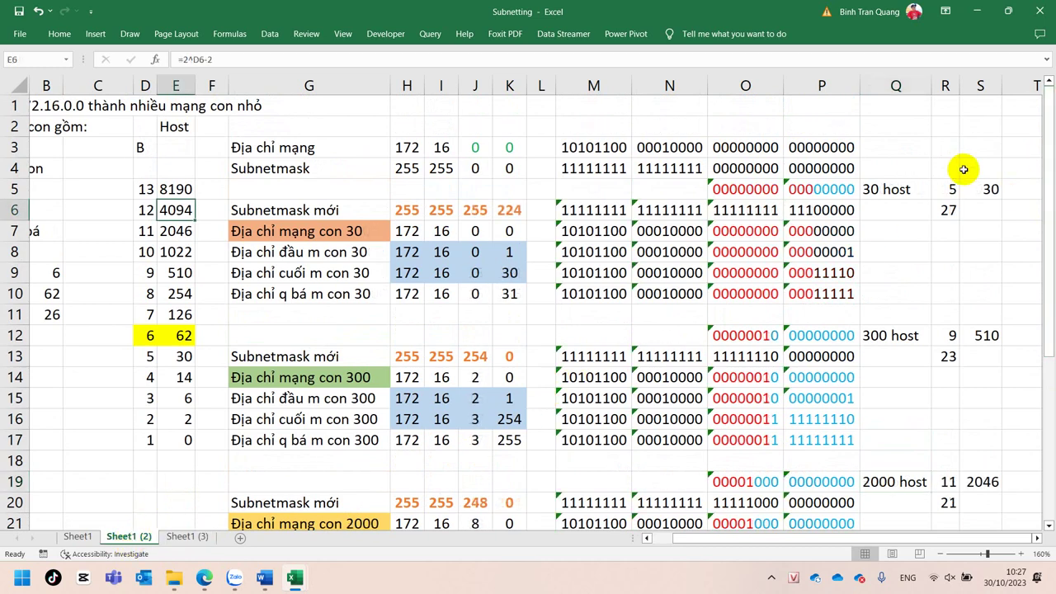
pyautogui.click(908, 185)
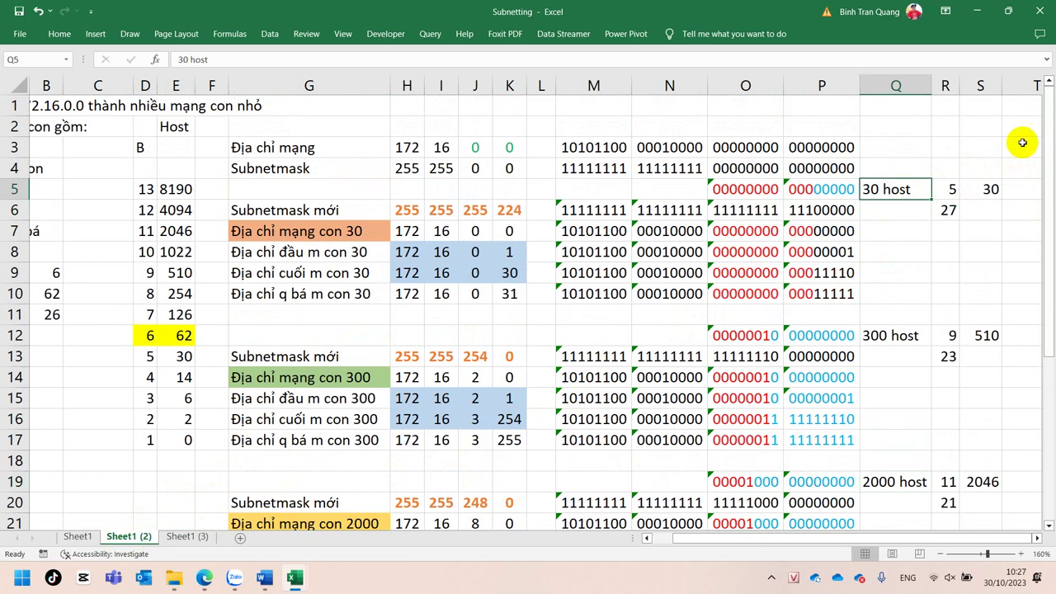
pyautogui.click(951, 190)
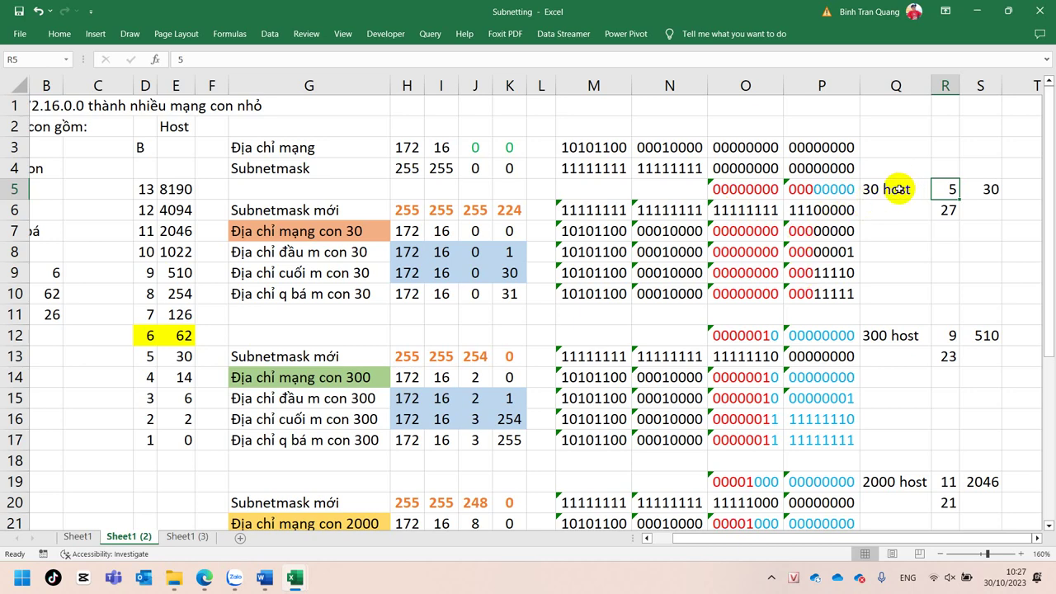
pyautogui.click(887, 343)
pyautogui.click(950, 335)
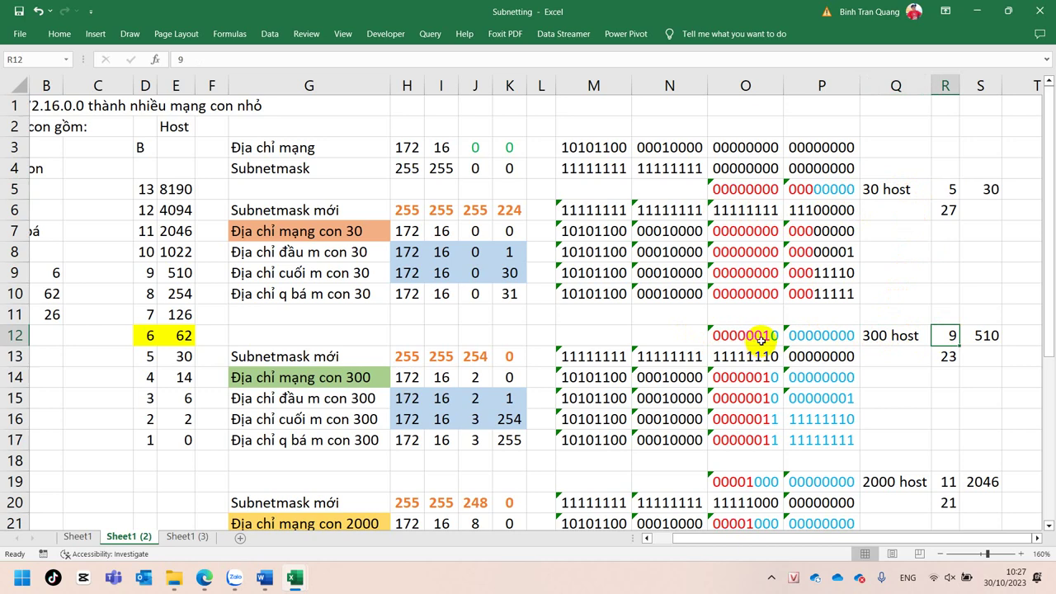
pyautogui.click(901, 335)
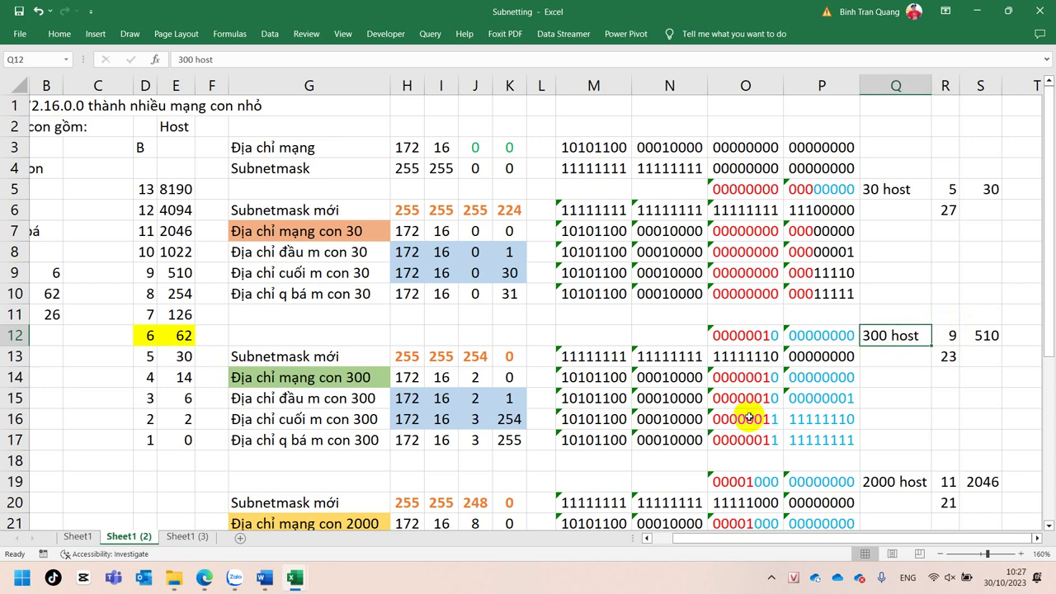
pyautogui.scroll(-2, 745, 418)
pyautogui.click(891, 379)
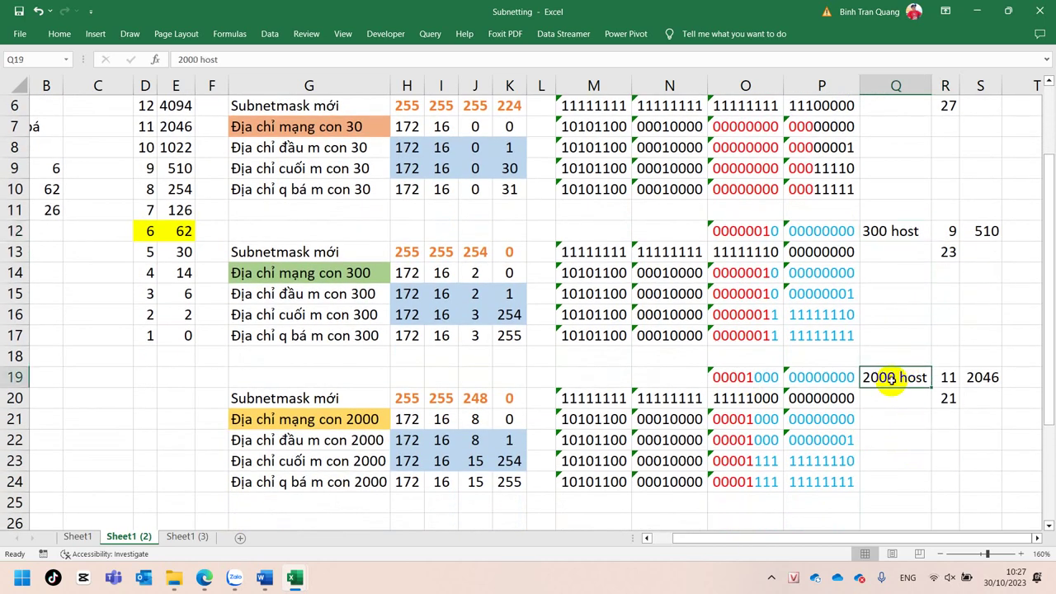
pyautogui.click(946, 377)
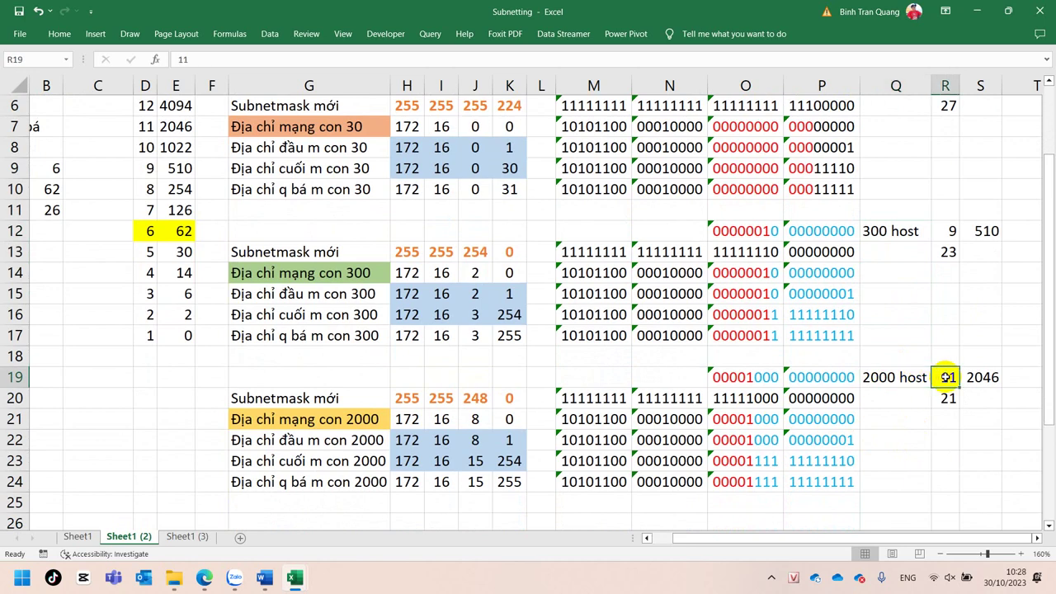
pyautogui.click(730, 420)
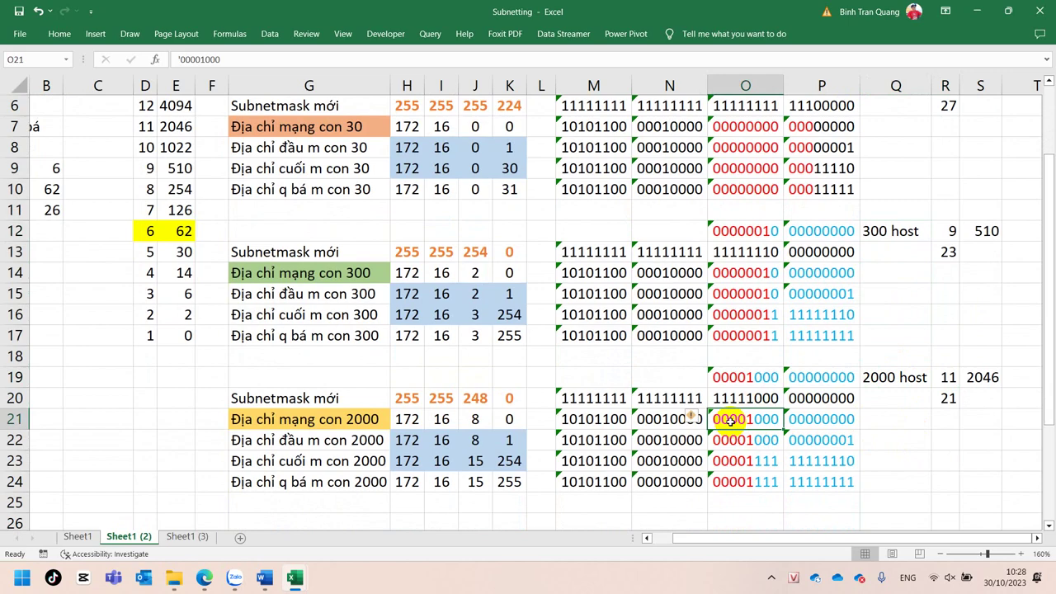
pyautogui.scroll(2, 730, 420)
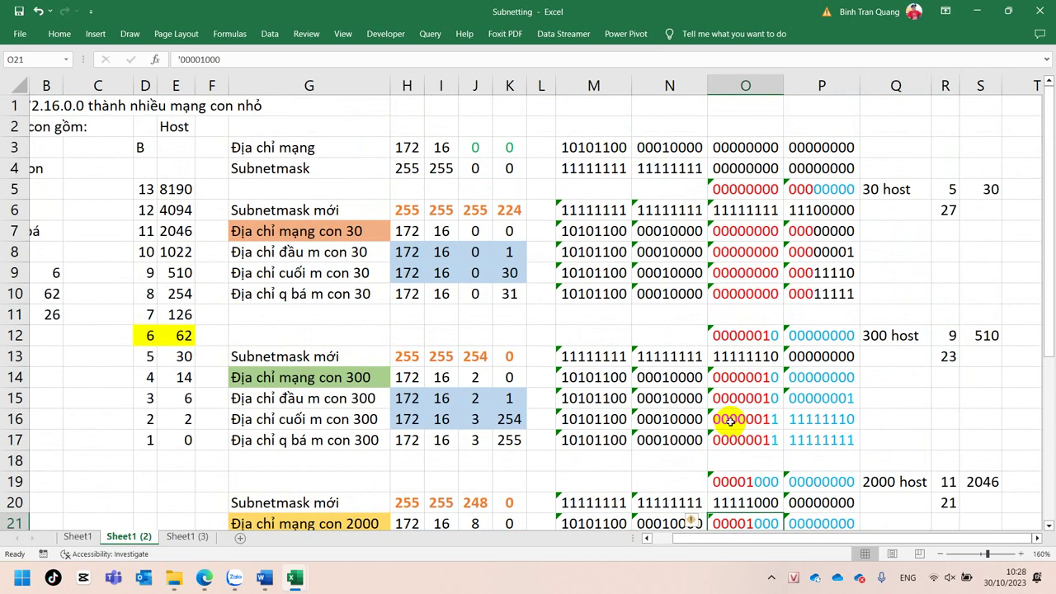
pyautogui.scroll(-2, 726, 408)
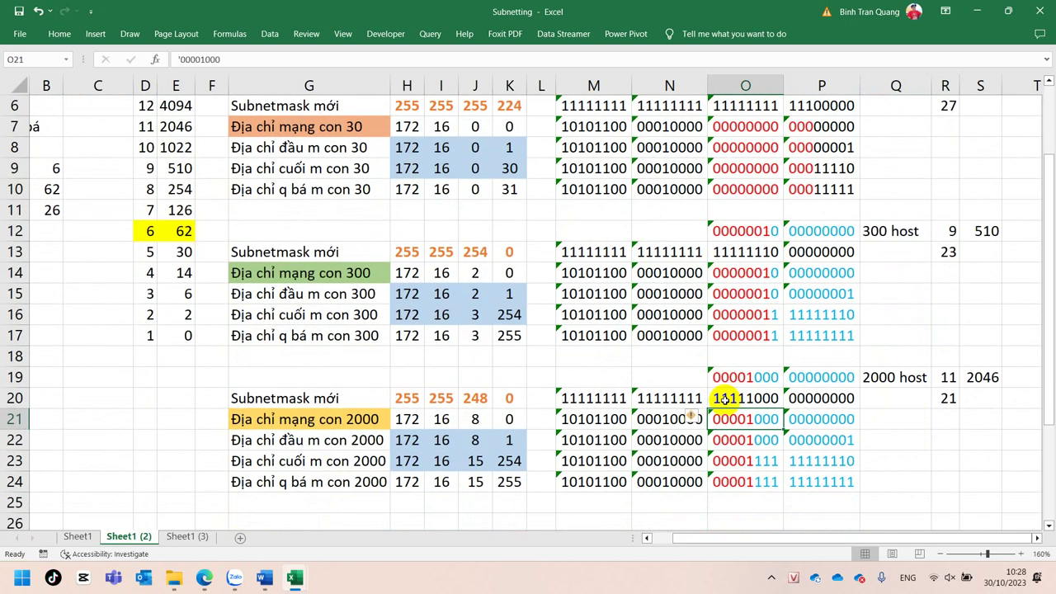
# Compare the decimal network and broadcast addresses of the 30-host and 300-host subnets with the start of the 2000-host subnet.
pyautogui.click(404, 150)
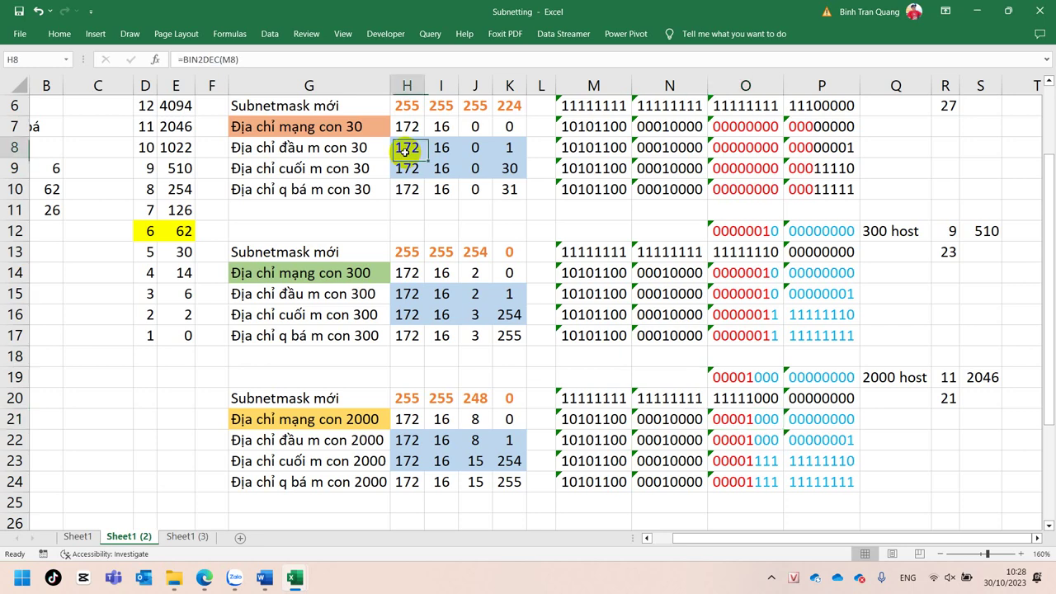
pyautogui.click(478, 126)
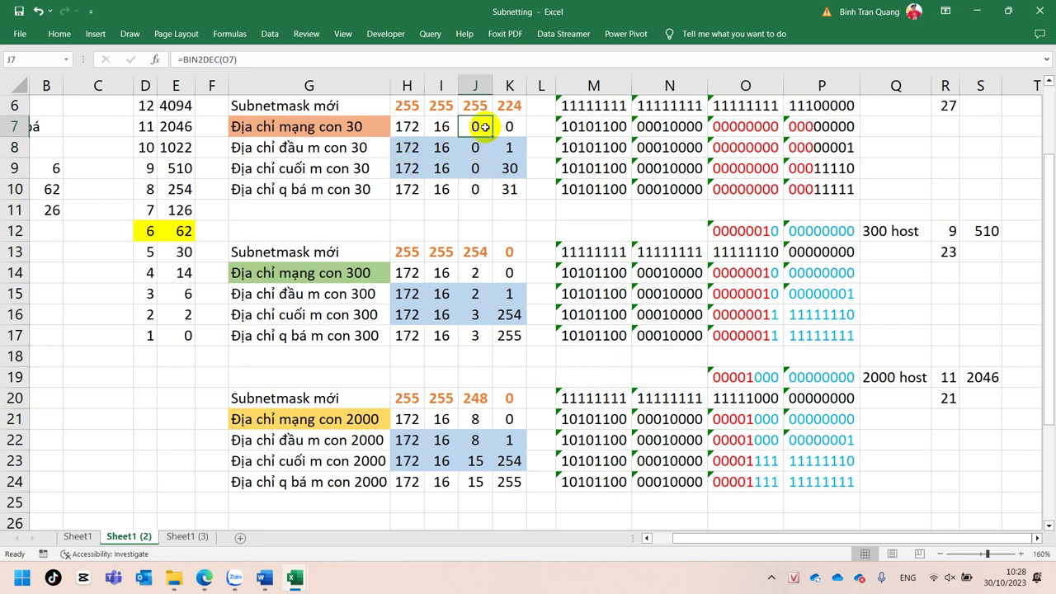
pyautogui.click(478, 191)
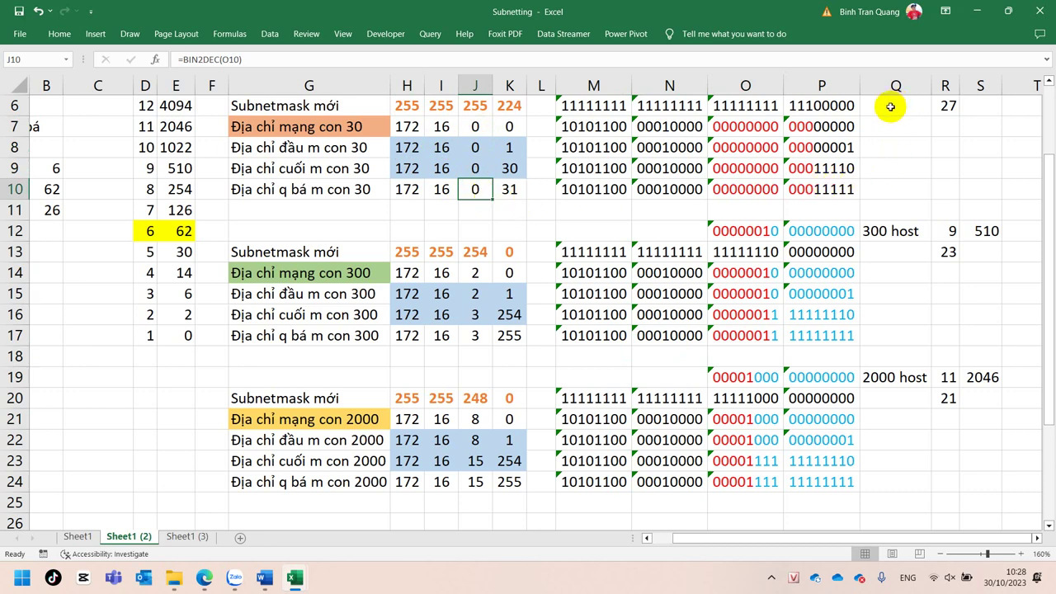
pyautogui.click(874, 232)
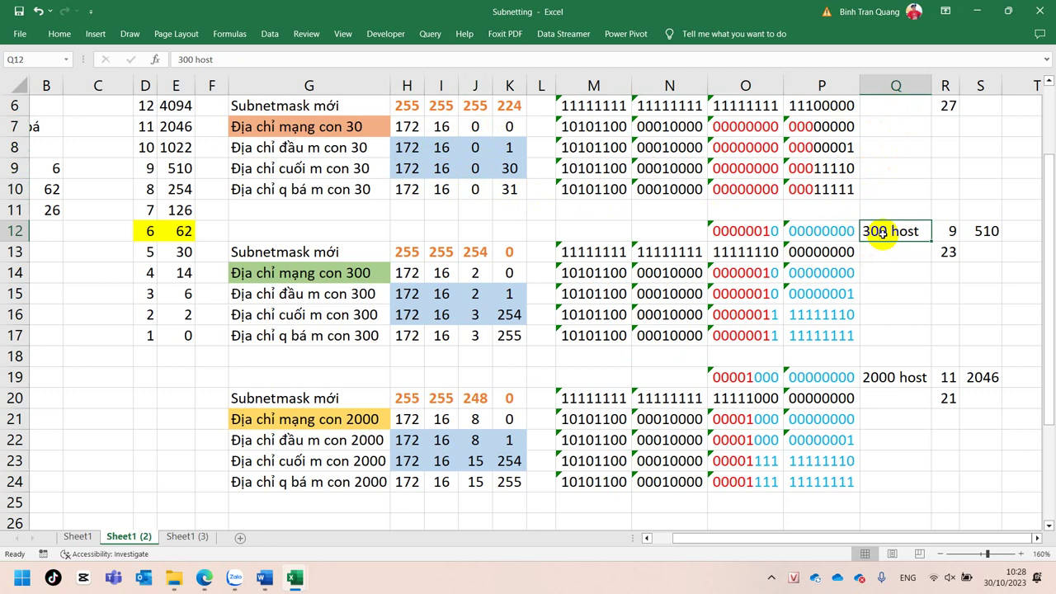
pyautogui.click(474, 274)
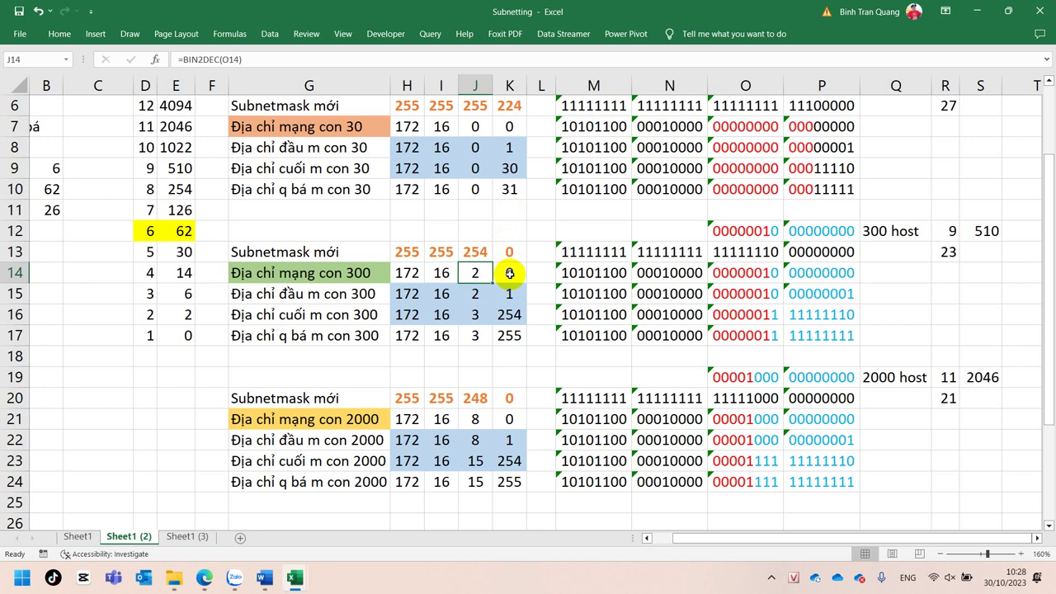
pyautogui.scroll(-2, 826, 230)
pyautogui.click(883, 130)
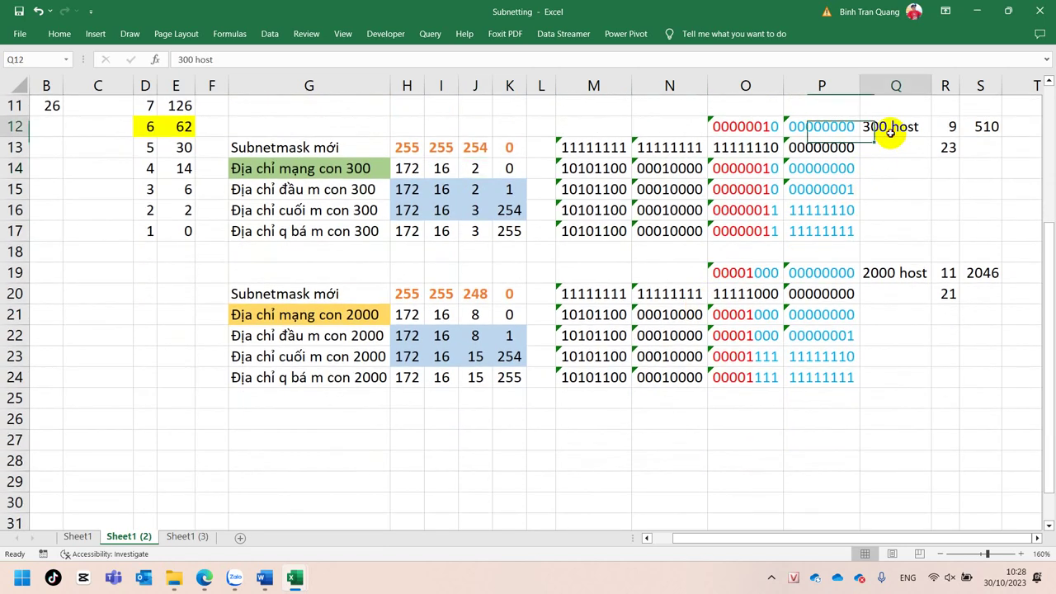
pyautogui.click(895, 275)
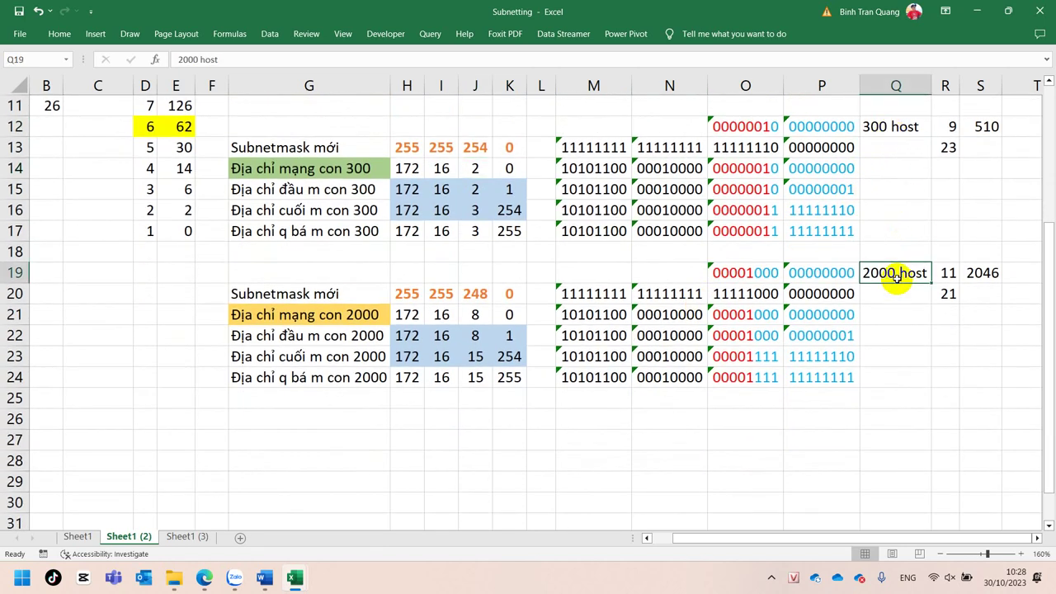
pyautogui.click(443, 231)
pyautogui.click(480, 231)
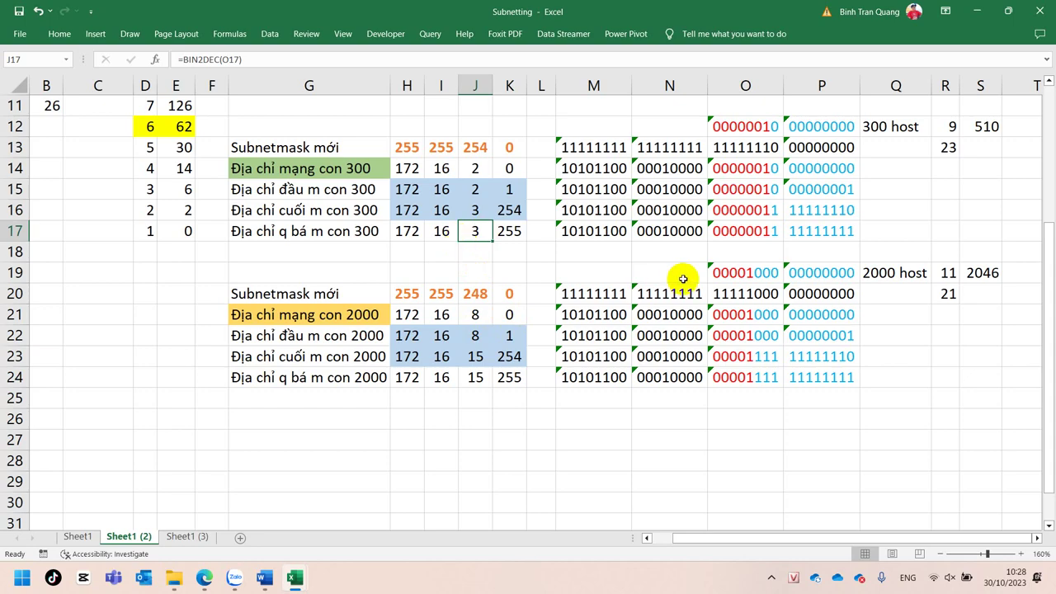
pyautogui.scroll(4, 684, 279)
pyautogui.scroll(-2, 684, 279)
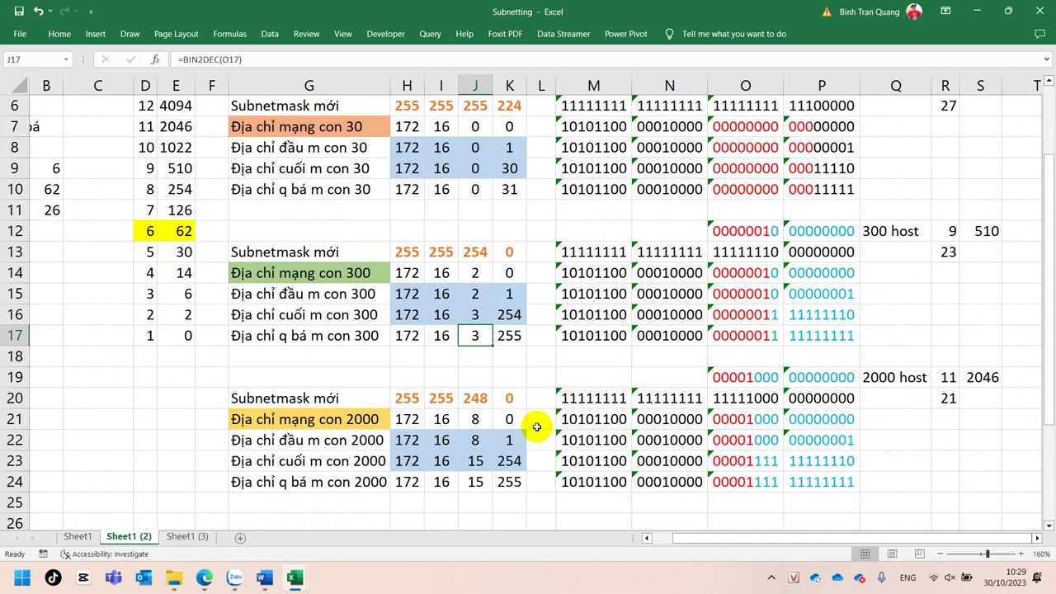
# On Sheet1 (3), examine the 3000-host requirement's host-bit count and how its binary octets split in O5 and P5.
pyautogui.click(194, 537)
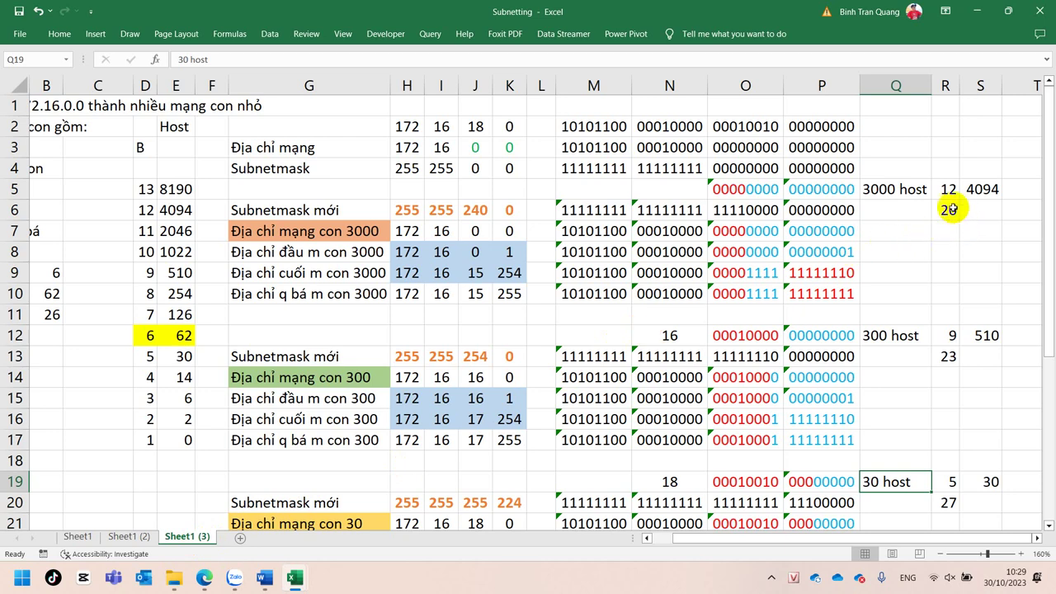
pyautogui.click(896, 189)
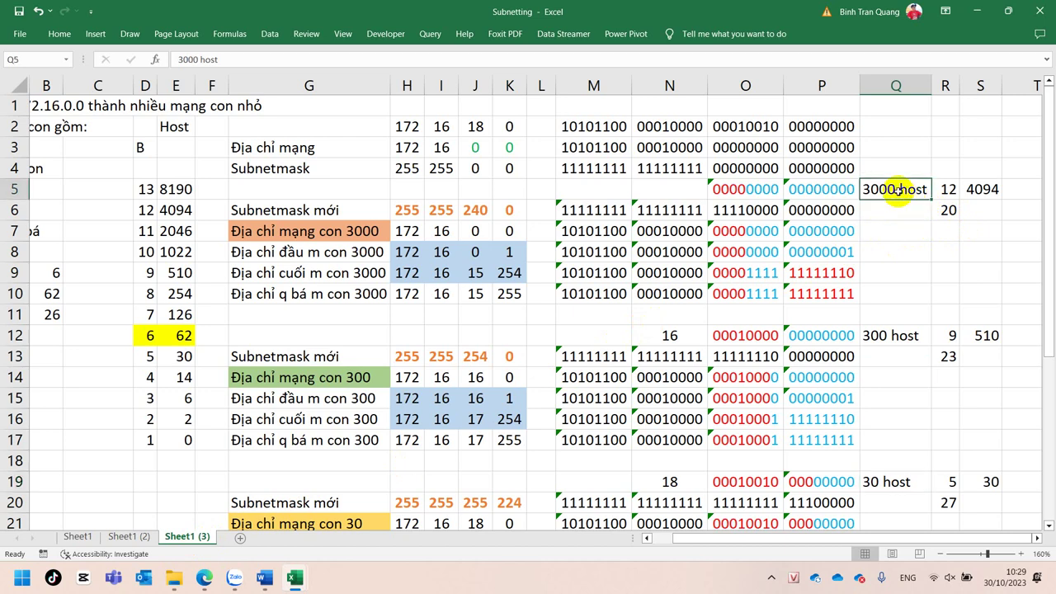
pyautogui.click(949, 190)
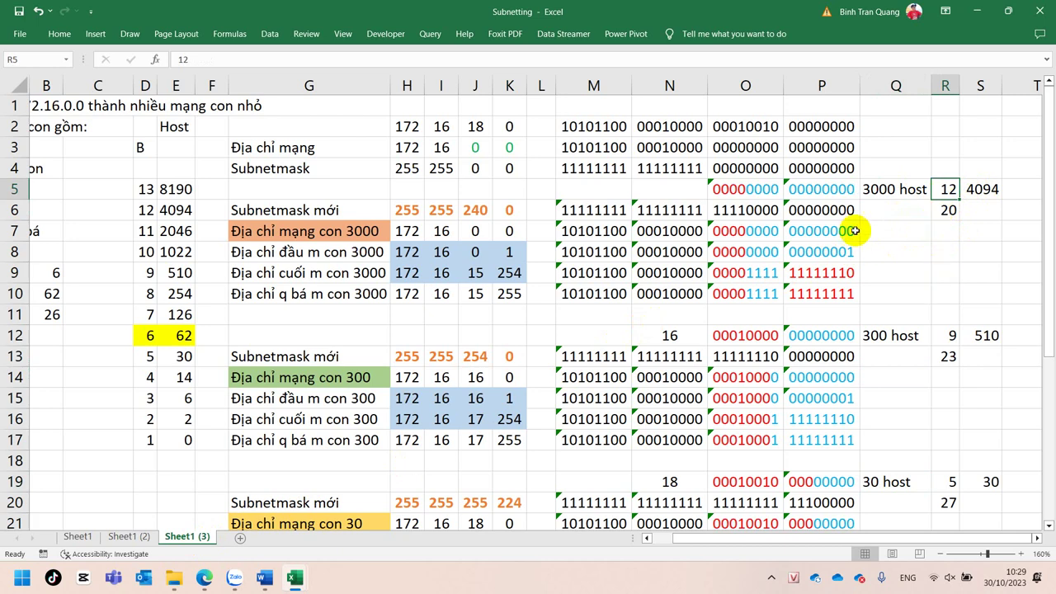
pyautogui.click(761, 191)
pyautogui.click(847, 190)
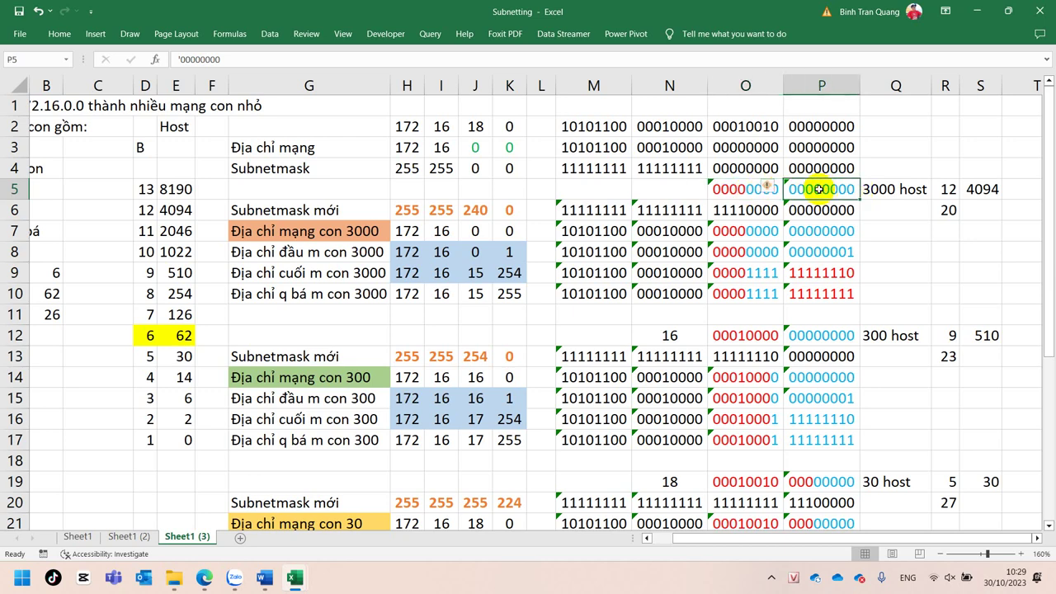
pyautogui.click(750, 192)
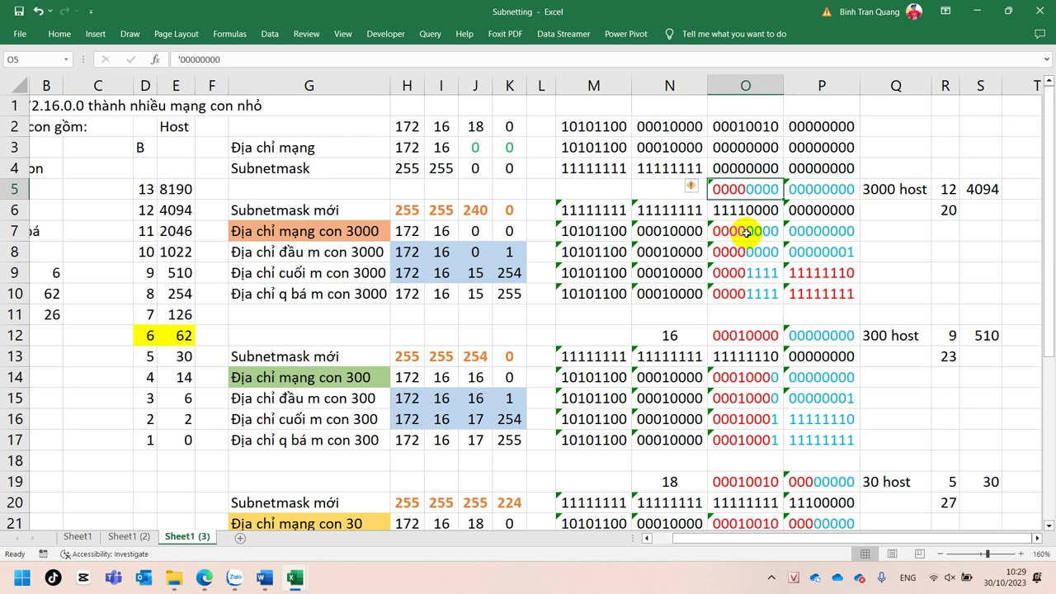
# Examine the 3000-host subnet's last host and broadcast addresses against the starting octet of the 300-host subnet in row 12.
pyautogui.click(477, 295)
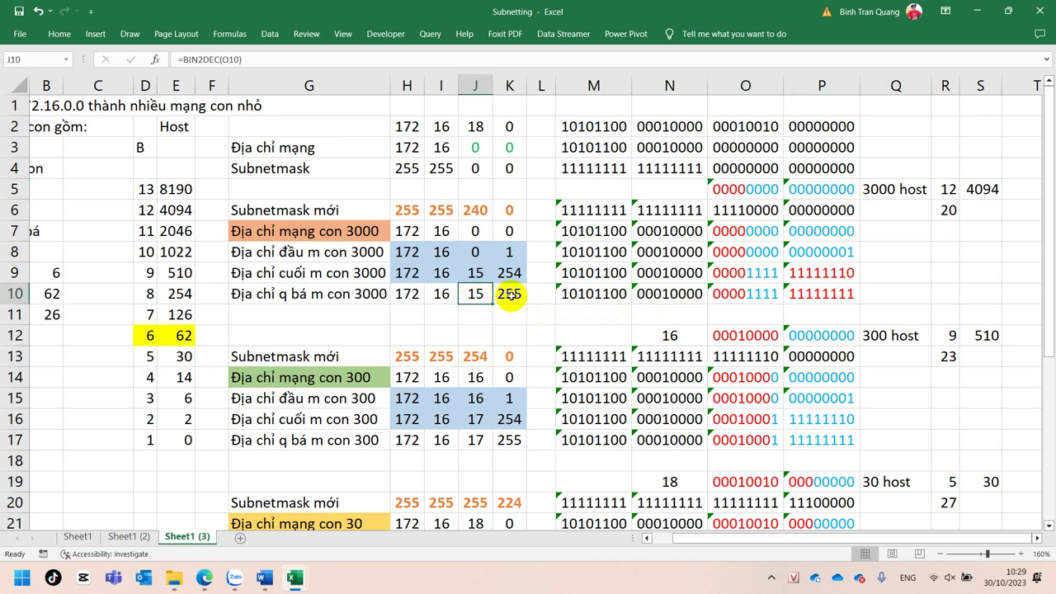
pyautogui.click(476, 272)
pyautogui.click(510, 272)
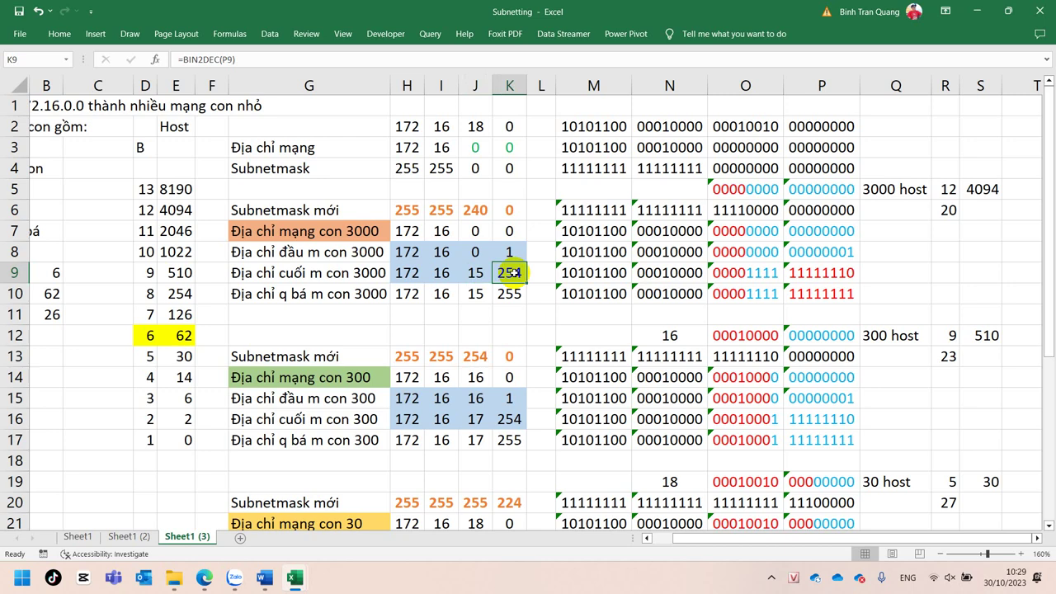
pyautogui.click(896, 186)
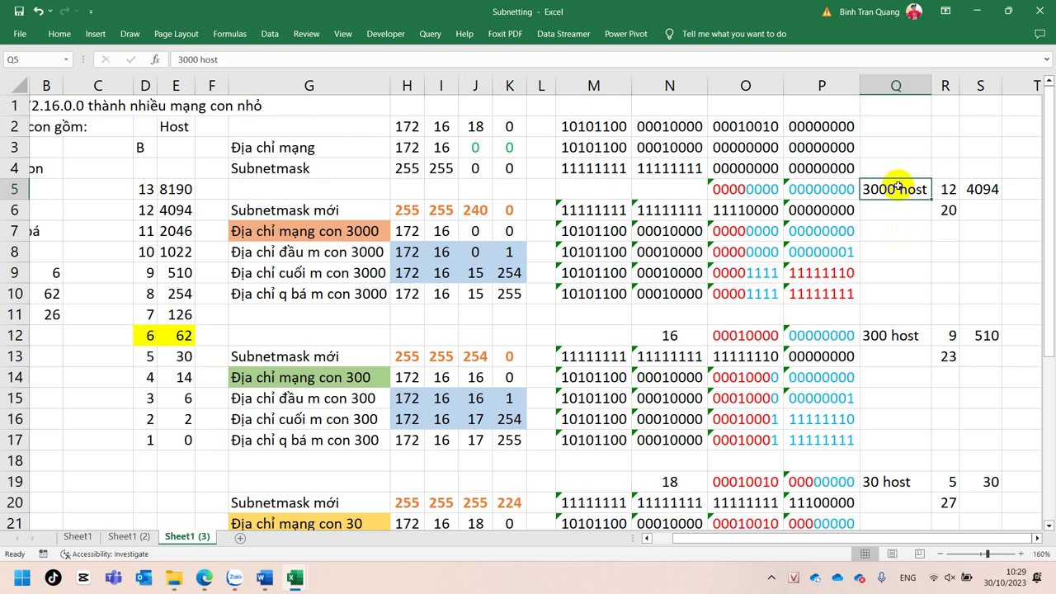
pyautogui.click(476, 295)
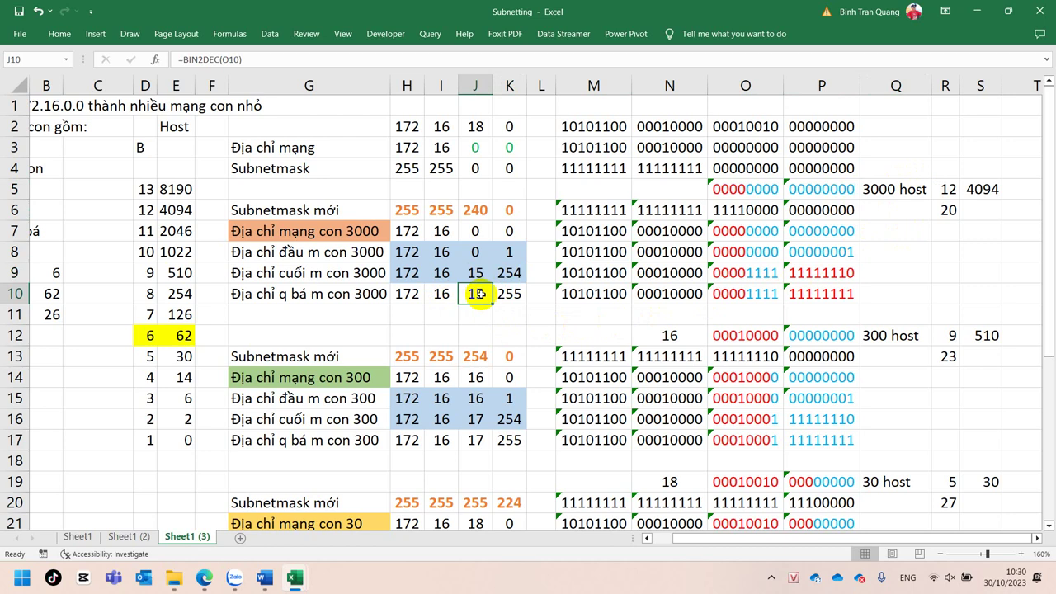
pyautogui.click(651, 335)
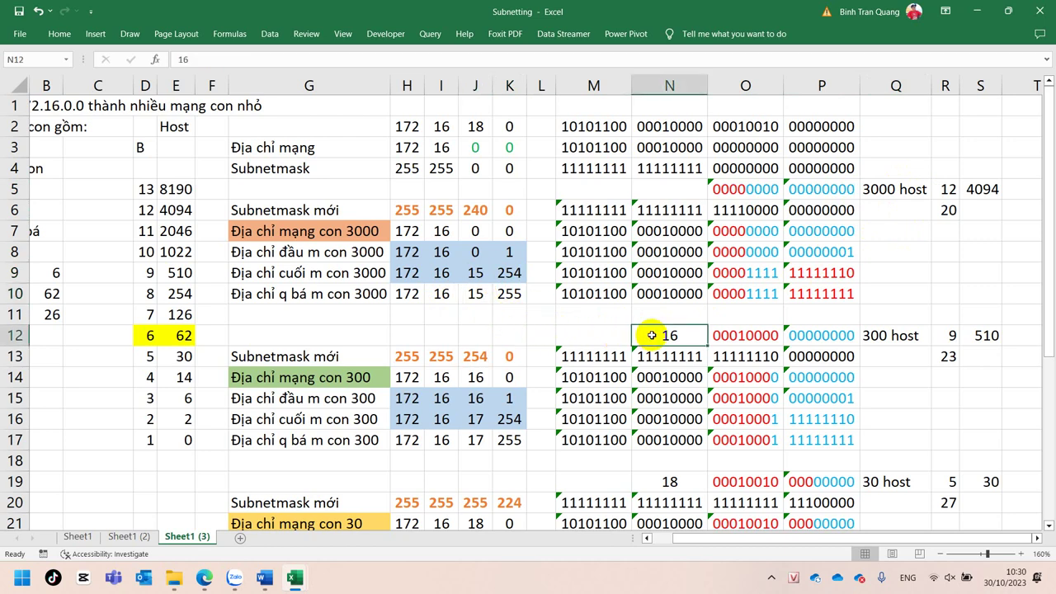
pyautogui.click(739, 334)
pyautogui.click(671, 335)
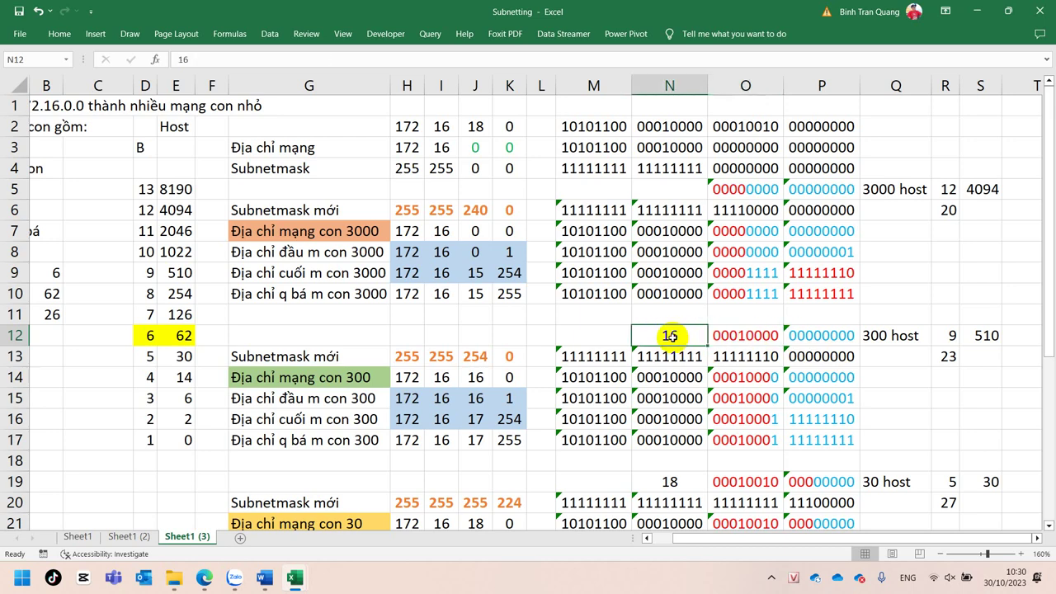
# Examine the 300-host requirement in row 12: the decimal-to-binary formula in O12, its host-bit count and the capacity formula in S12.
pyautogui.click(740, 335)
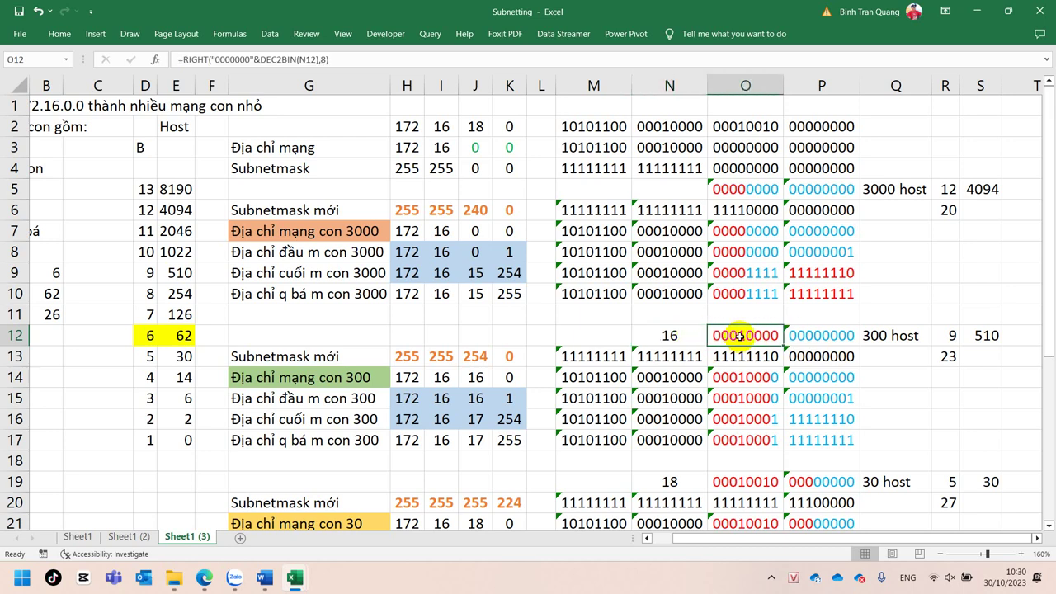
pyautogui.doubleClick(740, 335)
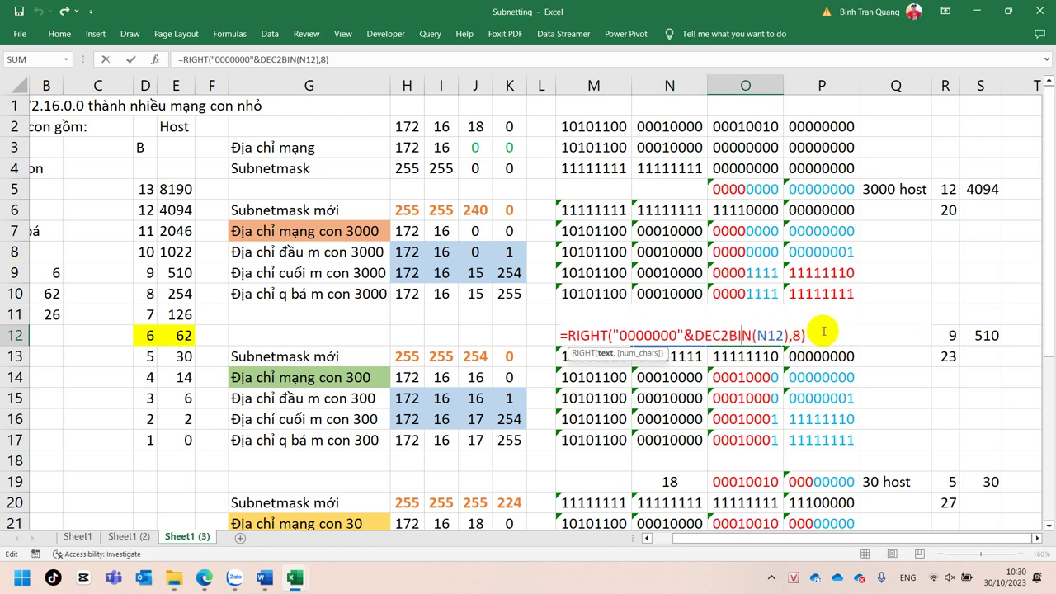
pyautogui.press('Escape')
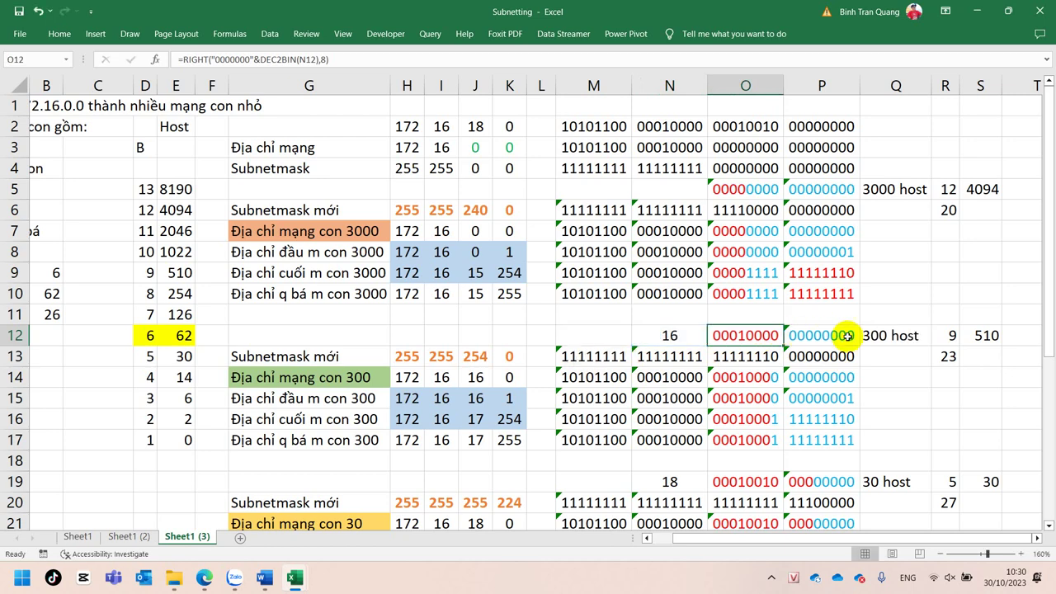
pyautogui.click(950, 336)
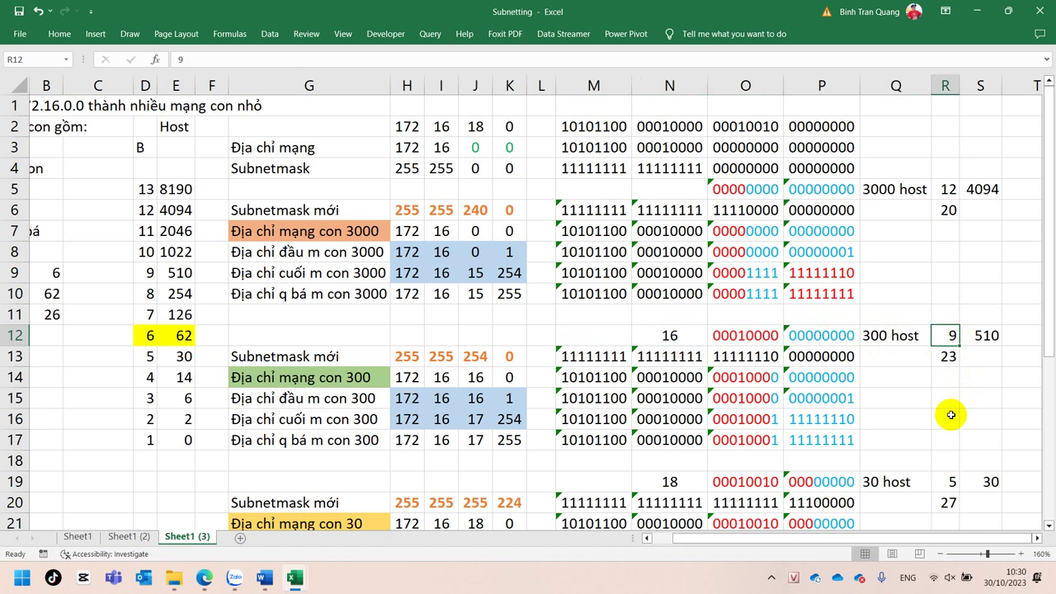
pyautogui.click(980, 333)
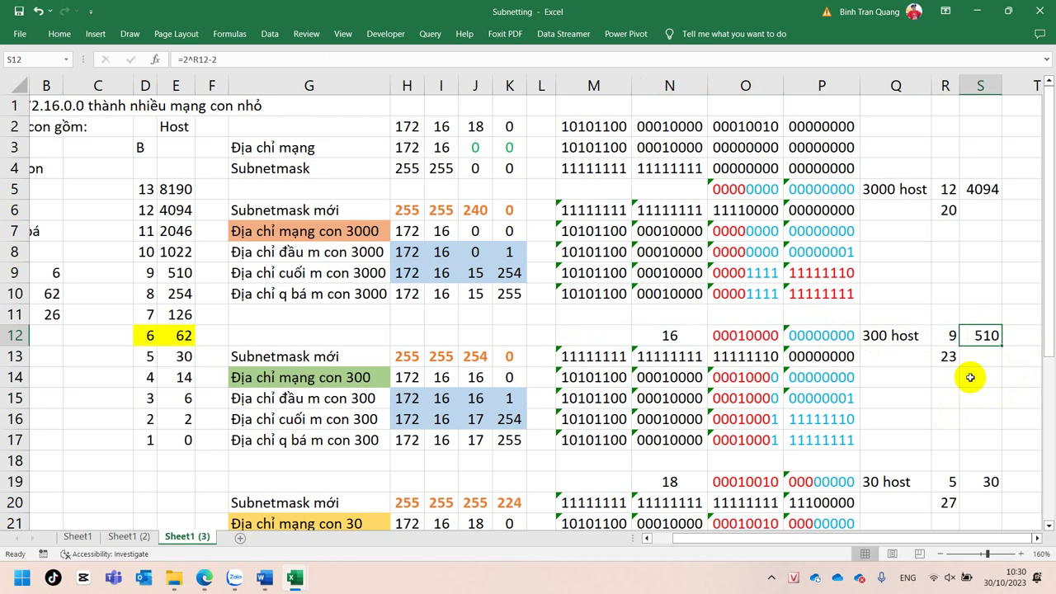
pyautogui.click(875, 335)
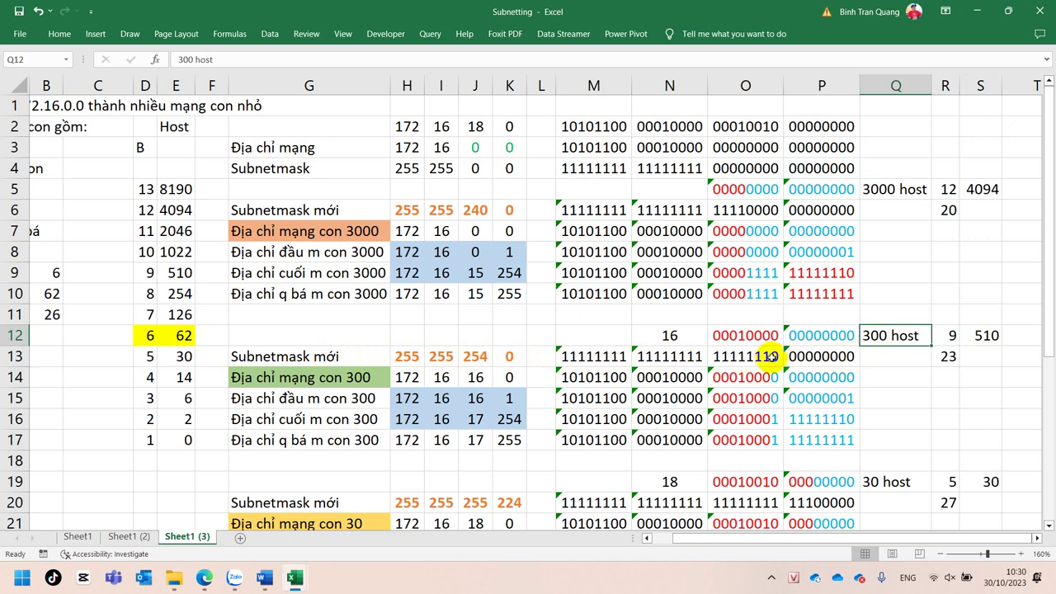
pyautogui.click(745, 335)
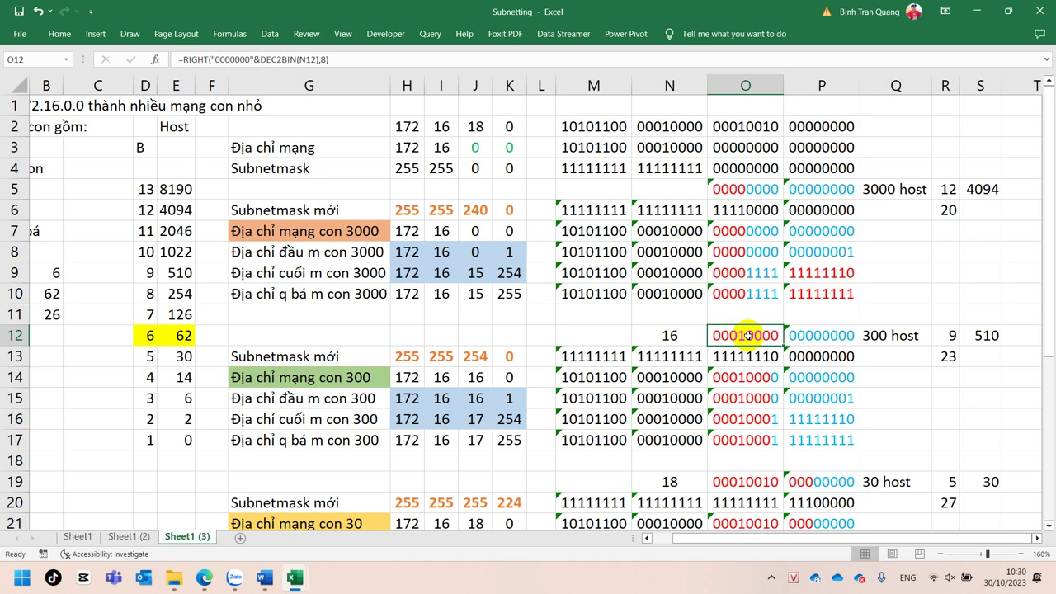
pyautogui.click(895, 335)
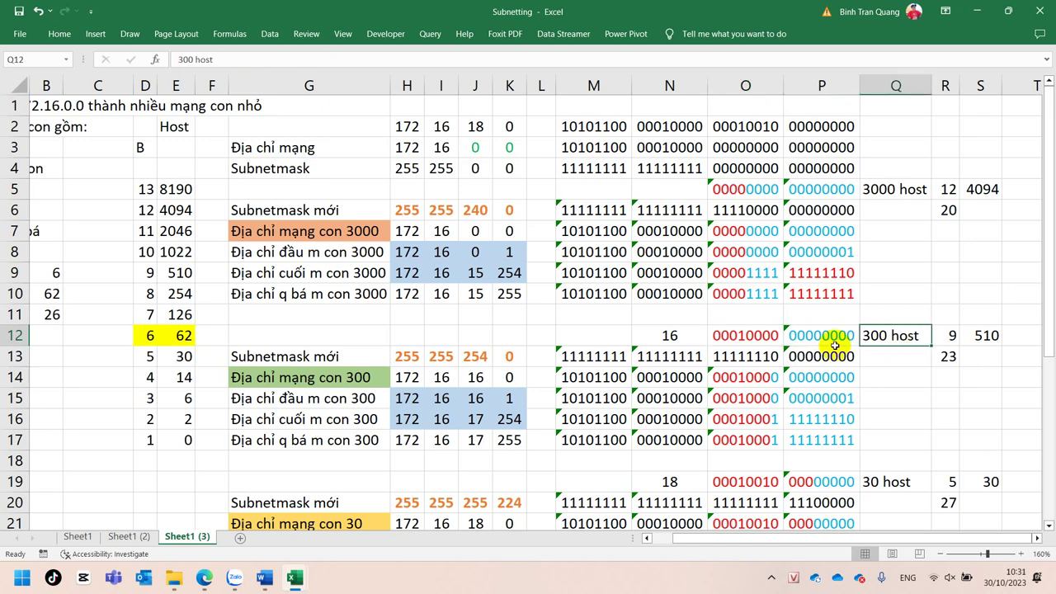
# Compare the 300-host subnet's network address in row 14 with the 3000-host subnet's broadcast address in row 10.
pyautogui.click(430, 376)
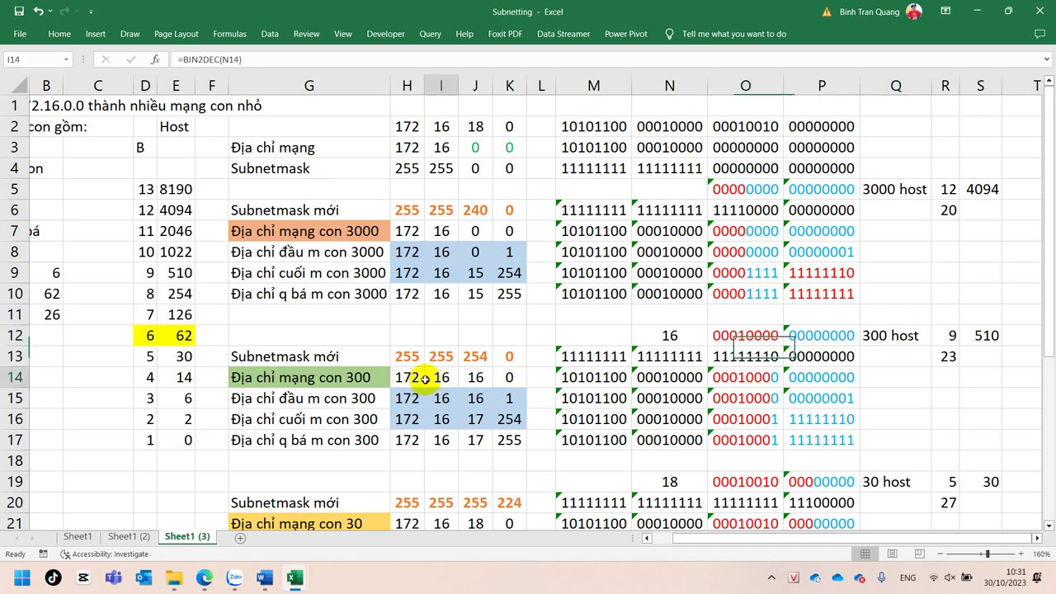
pyautogui.click(475, 377)
pyautogui.click(511, 377)
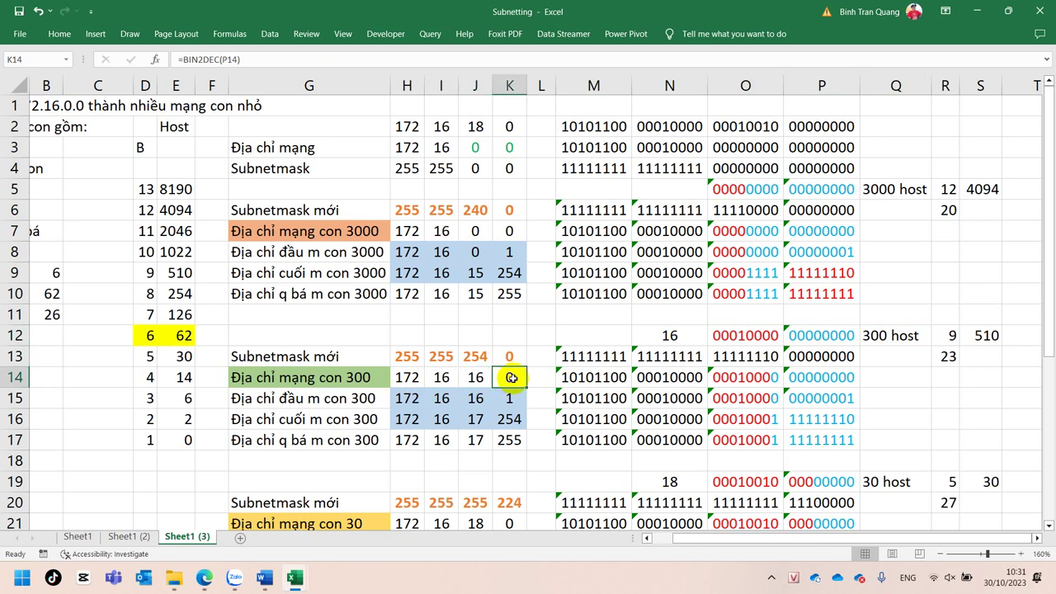
pyautogui.click(475, 293)
pyautogui.click(509, 294)
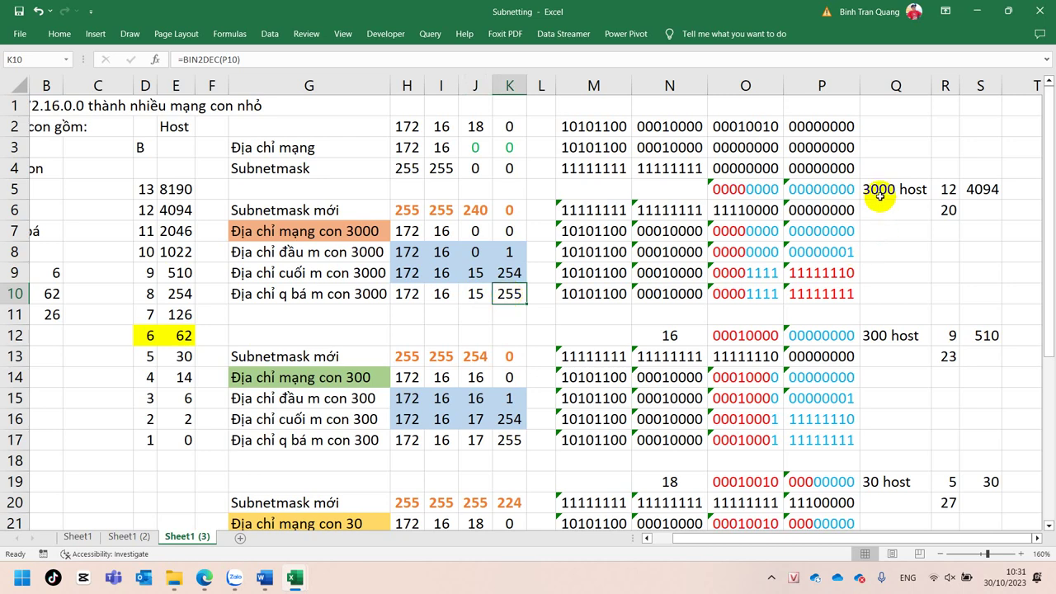
pyautogui.click(476, 377)
pyautogui.click(511, 379)
pyautogui.click(511, 292)
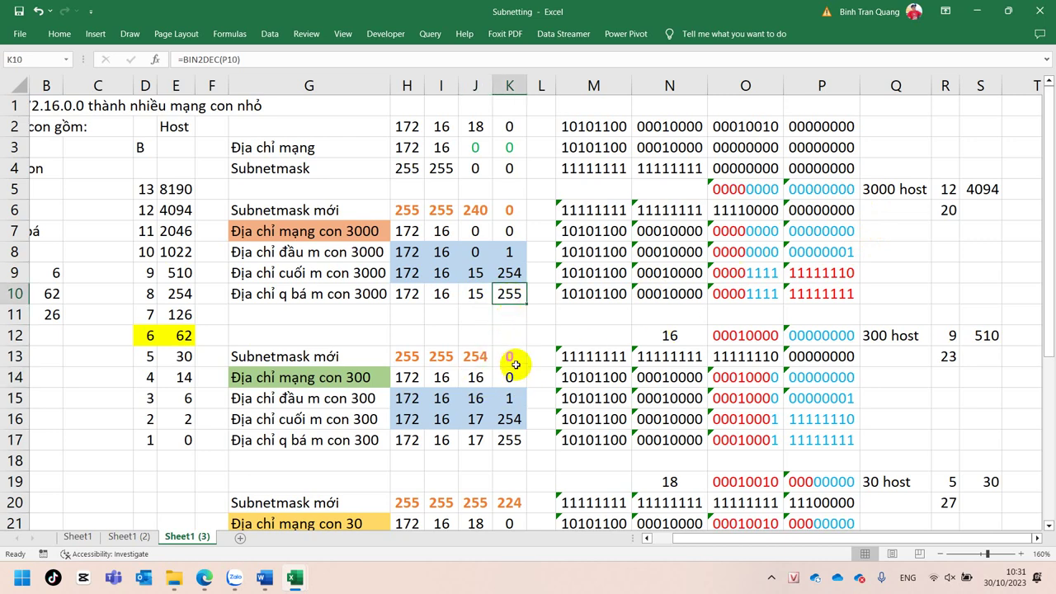
pyautogui.click(511, 376)
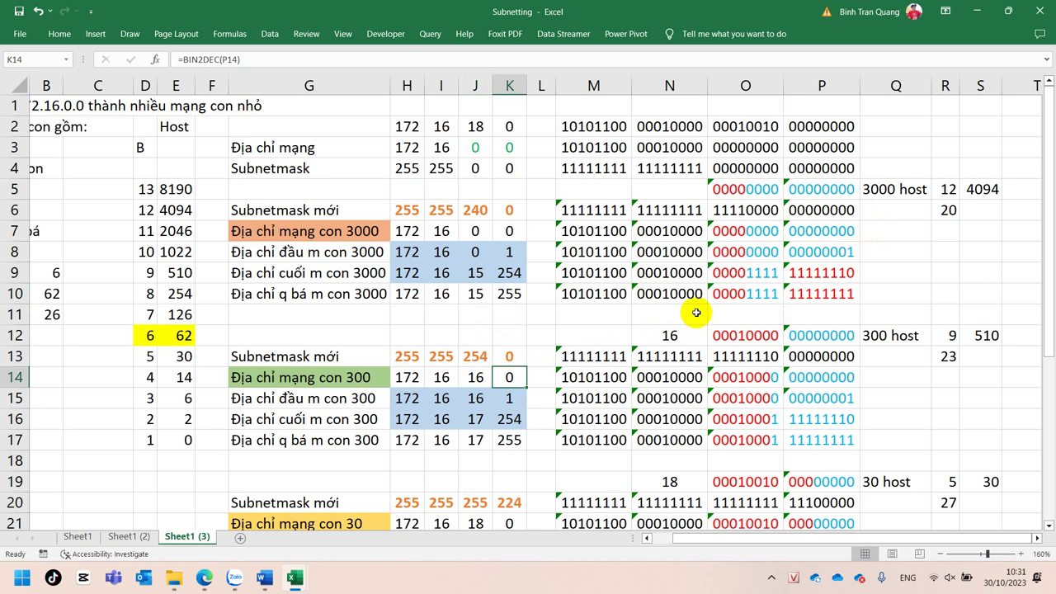
# Check the 300-host subnet's starting octet in N12 against its broadcast address in row 17.
pyautogui.click(700, 333)
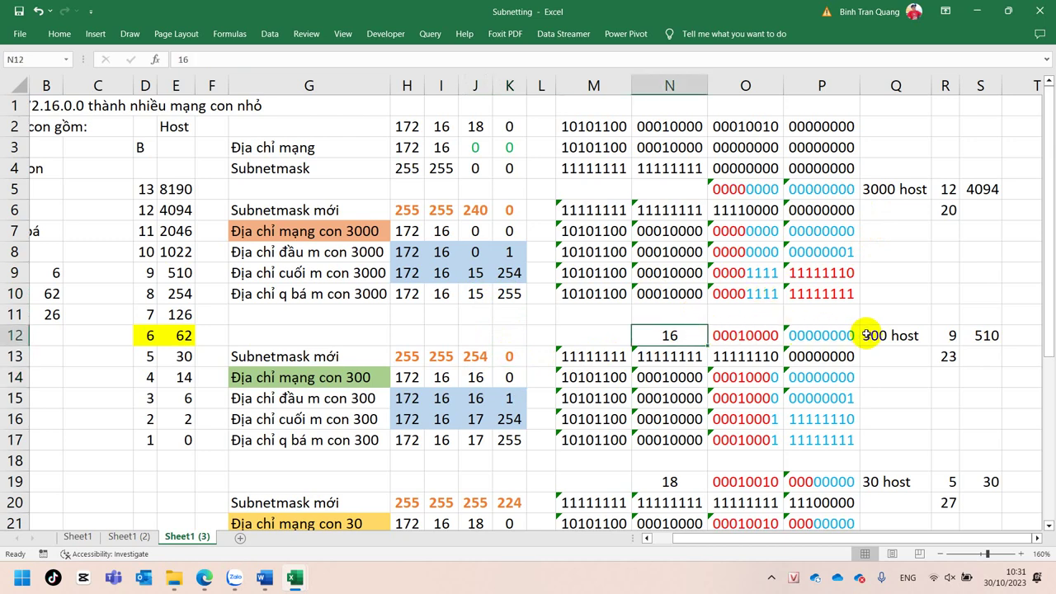
pyautogui.click(885, 335)
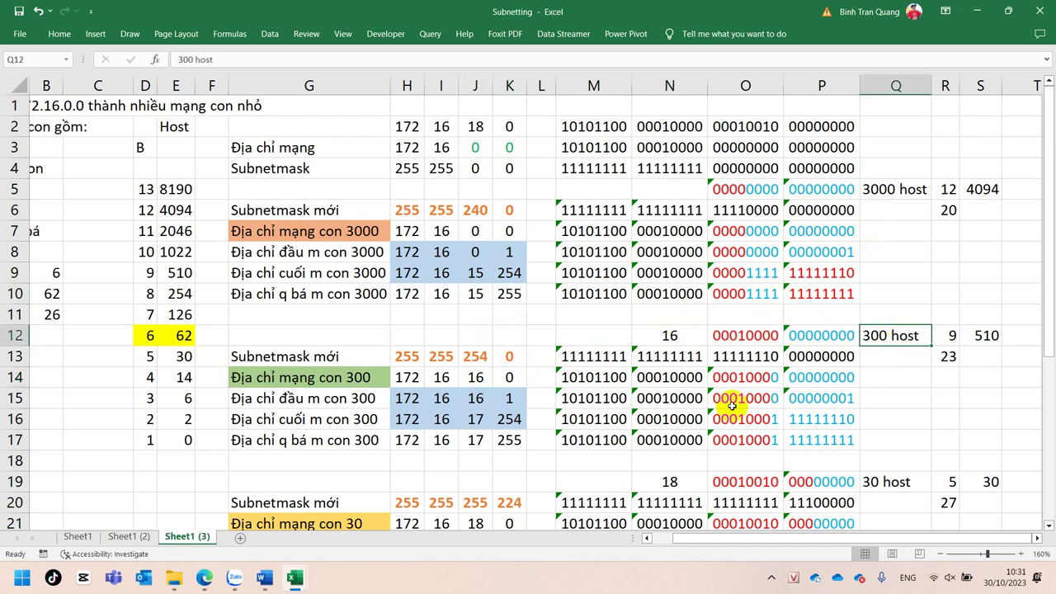
pyautogui.click(444, 441)
pyautogui.click(479, 440)
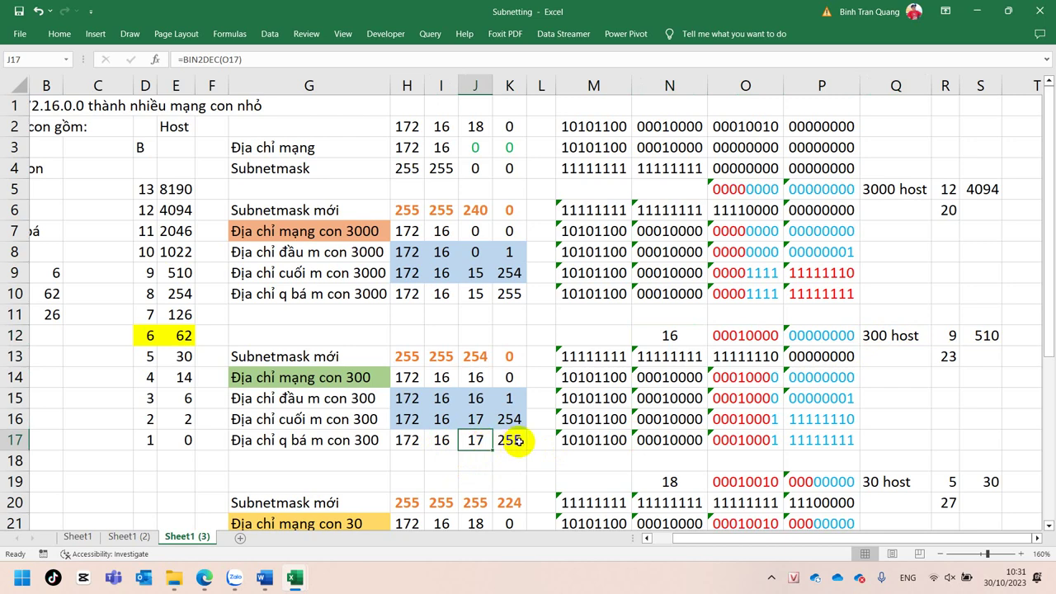
pyautogui.click(513, 440)
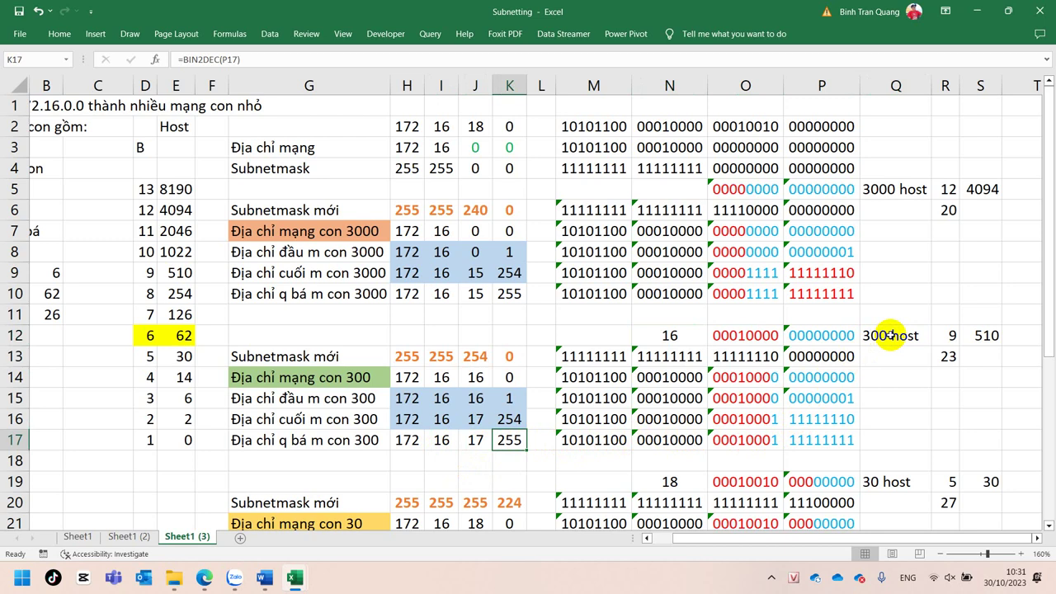
pyautogui.click(475, 445)
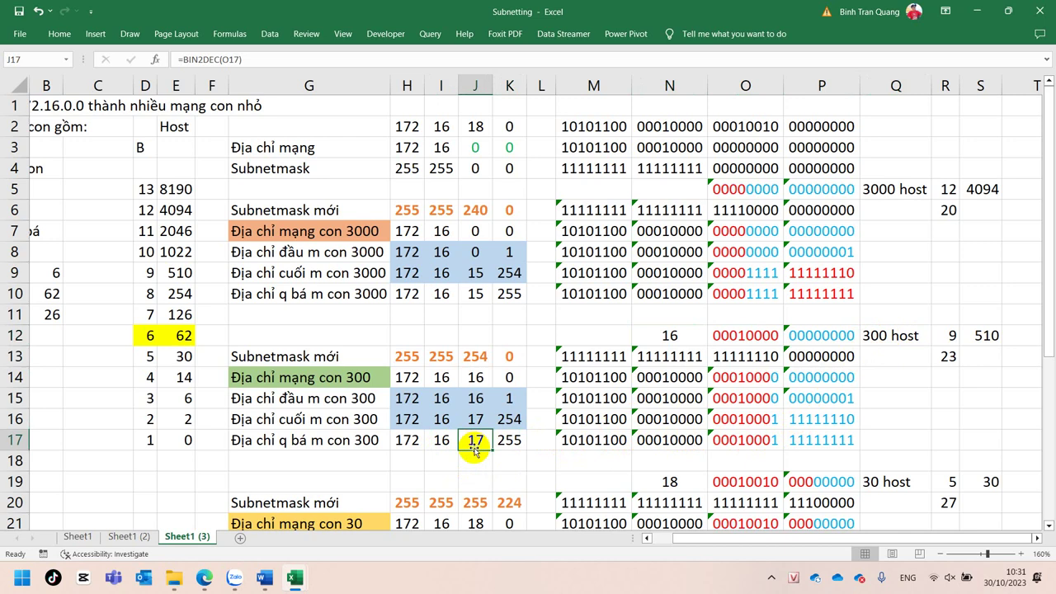
# Examine the 30-host requirement in row 19, including its starting octet, binary conversion and host-bit count, plus the new subnet mask in row 20.
pyautogui.scroll(-2, 475, 445)
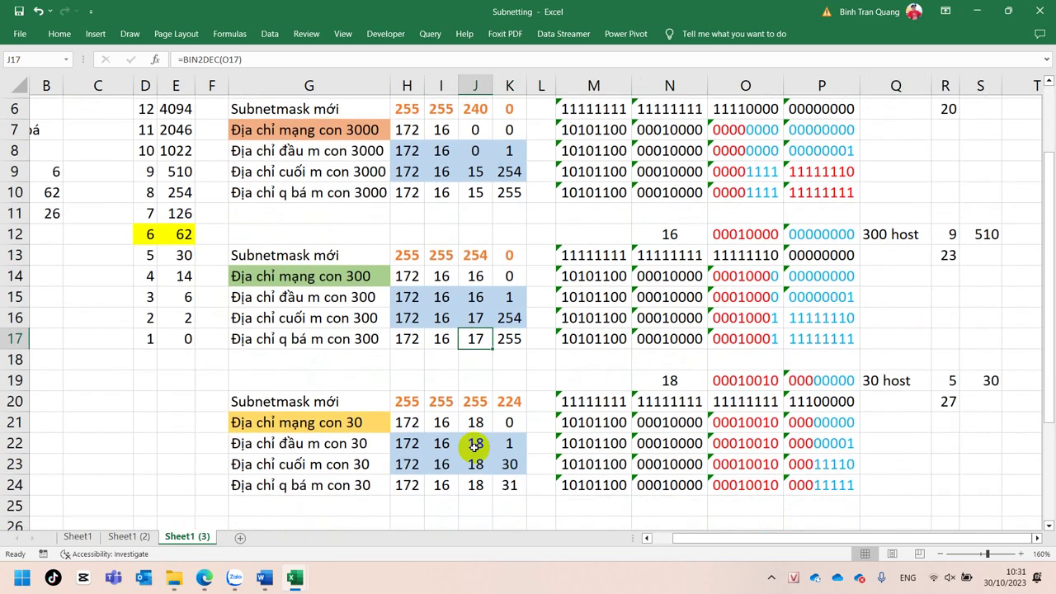
pyautogui.click(673, 377)
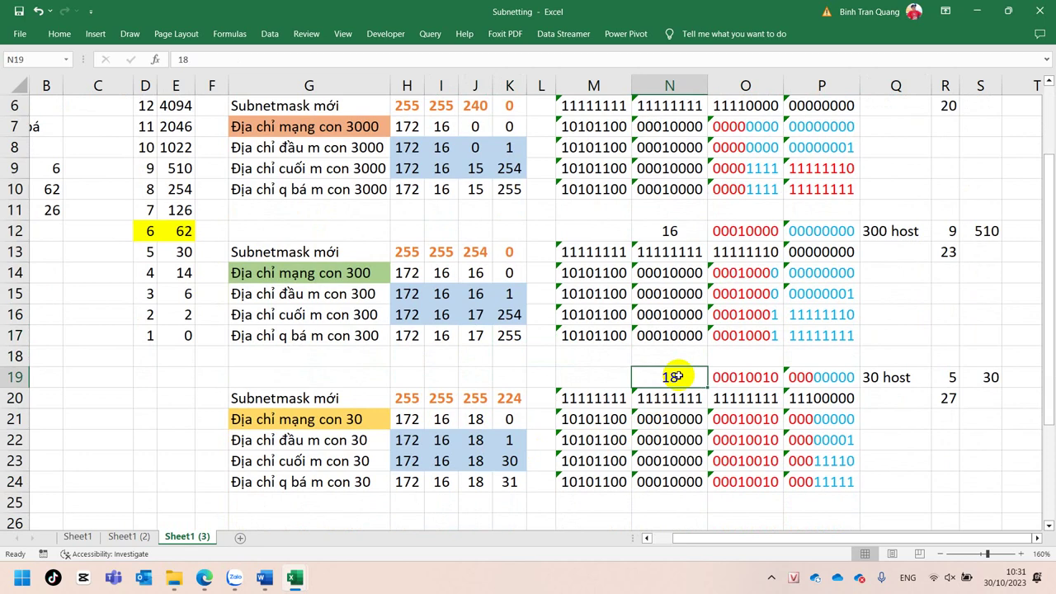
pyautogui.click(745, 376)
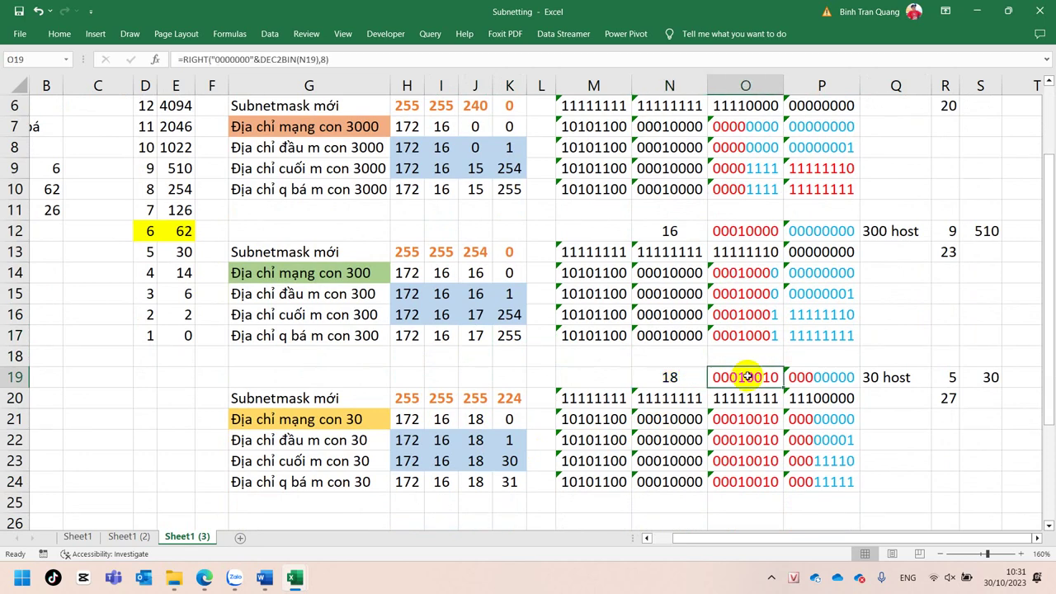
pyautogui.click(919, 378)
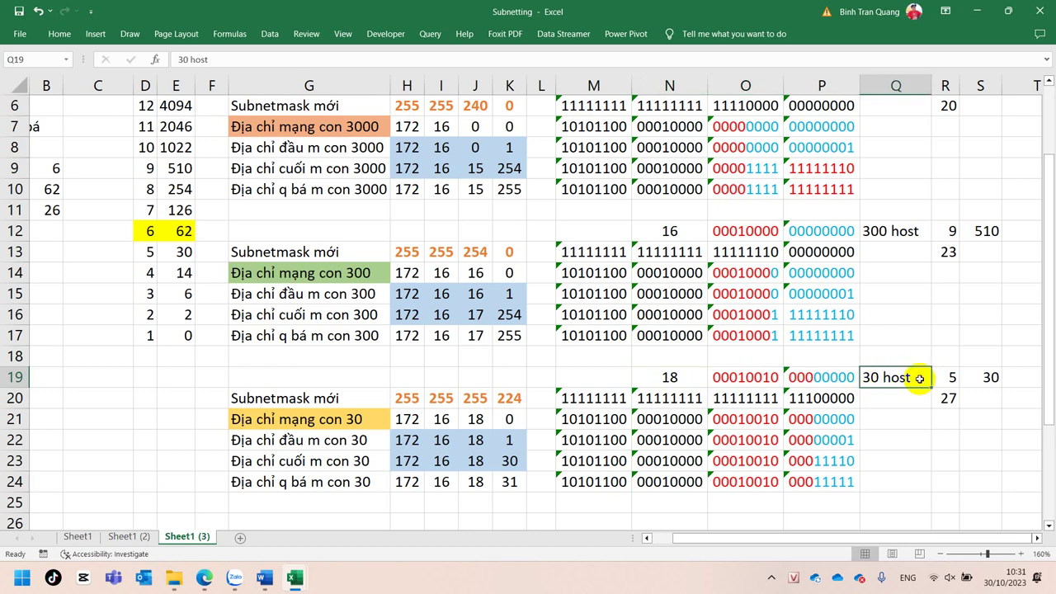
pyautogui.click(946, 379)
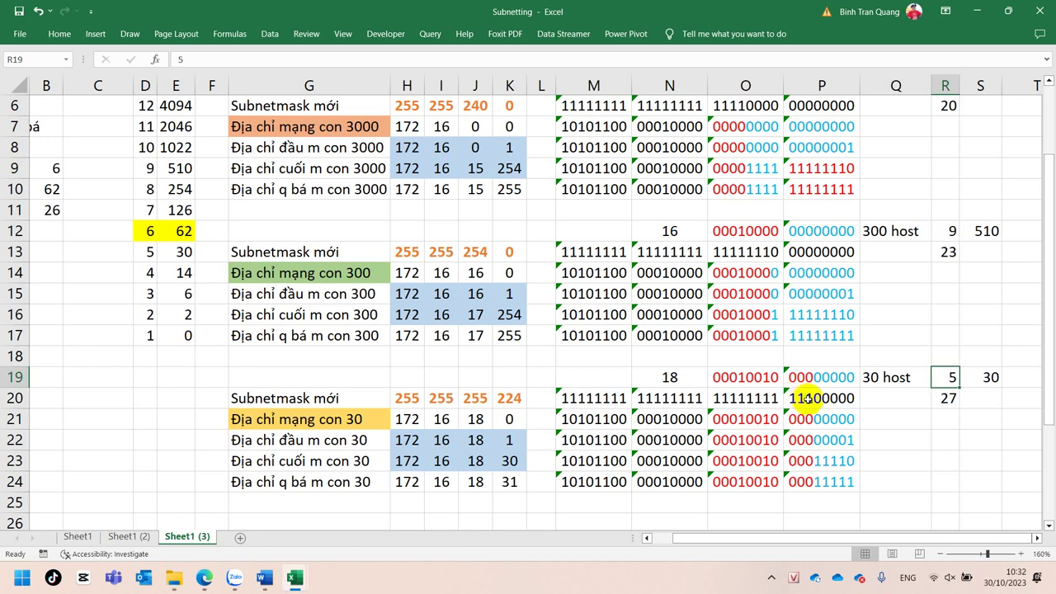
pyautogui.click(471, 397)
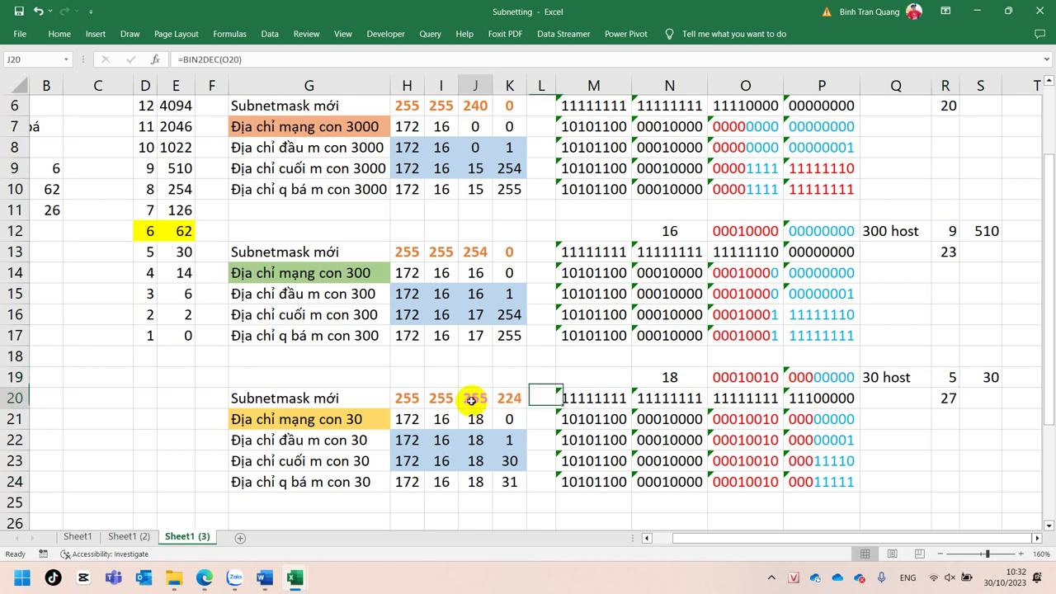
pyautogui.click(505, 399)
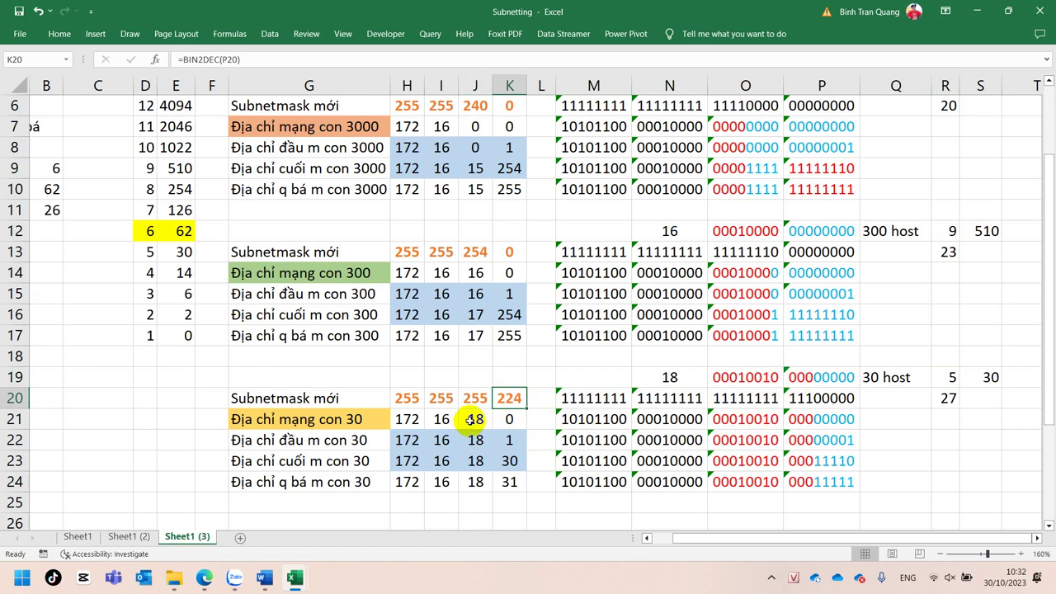
# Compare the third octet of the 300-host broadcast address in row 17 with the 30-host network address in row 21.
pyautogui.click(475, 335)
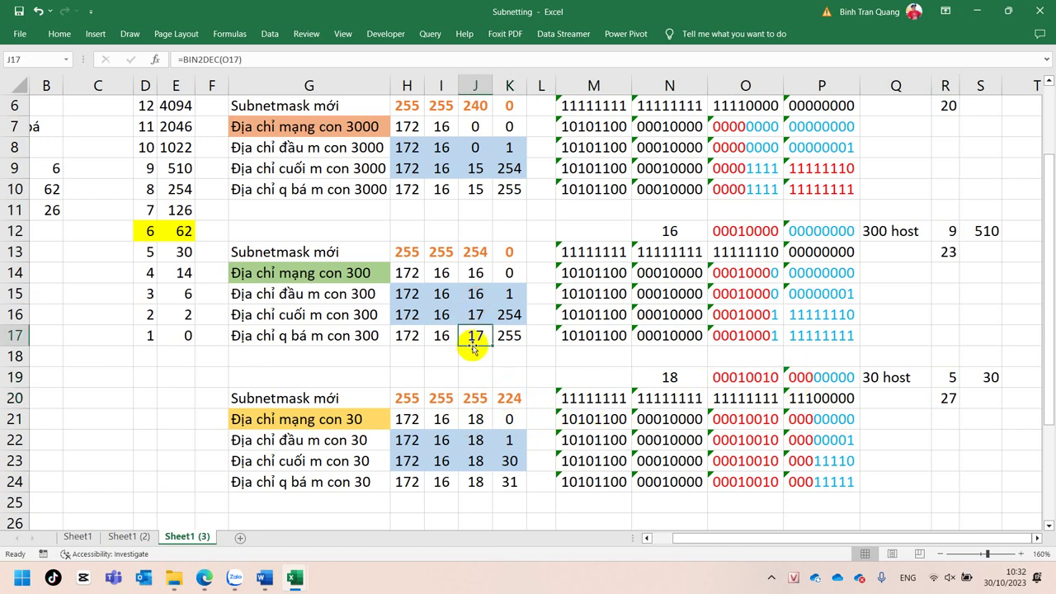
pyautogui.click(476, 418)
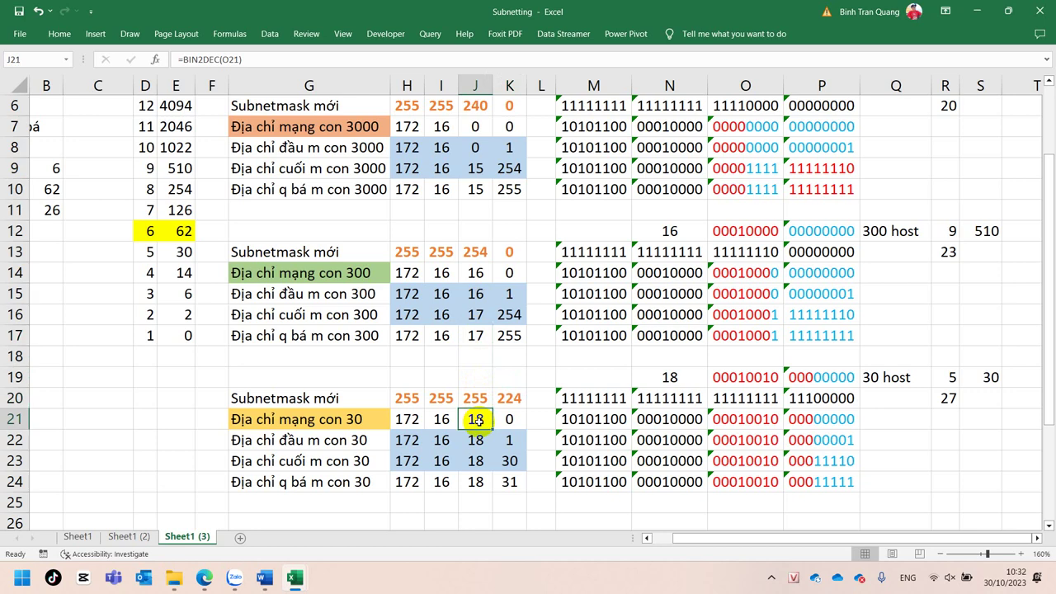
pyautogui.click(747, 419)
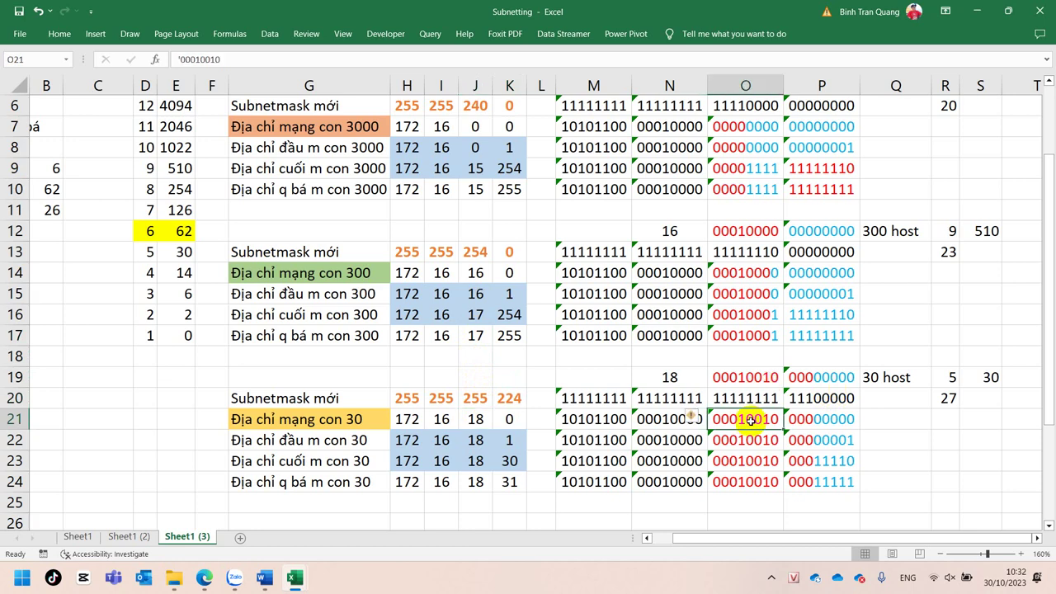
pyautogui.click(443, 419)
pyautogui.click(476, 419)
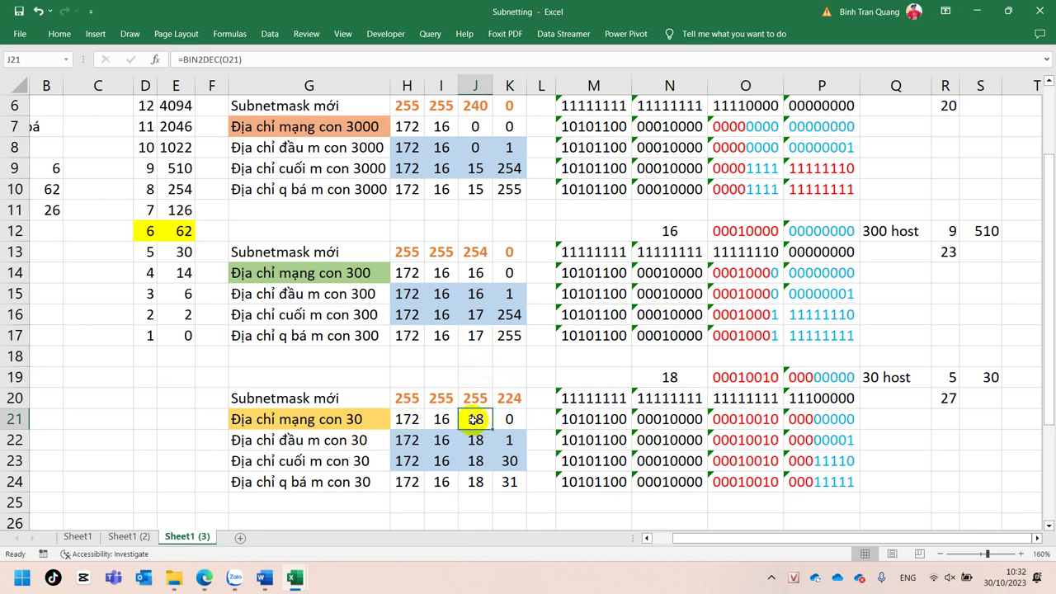
pyautogui.click(510, 419)
# Examine the 30-host subnet's first host address in row 22 and its broadcast address in row 24.
pyautogui.click(475, 440)
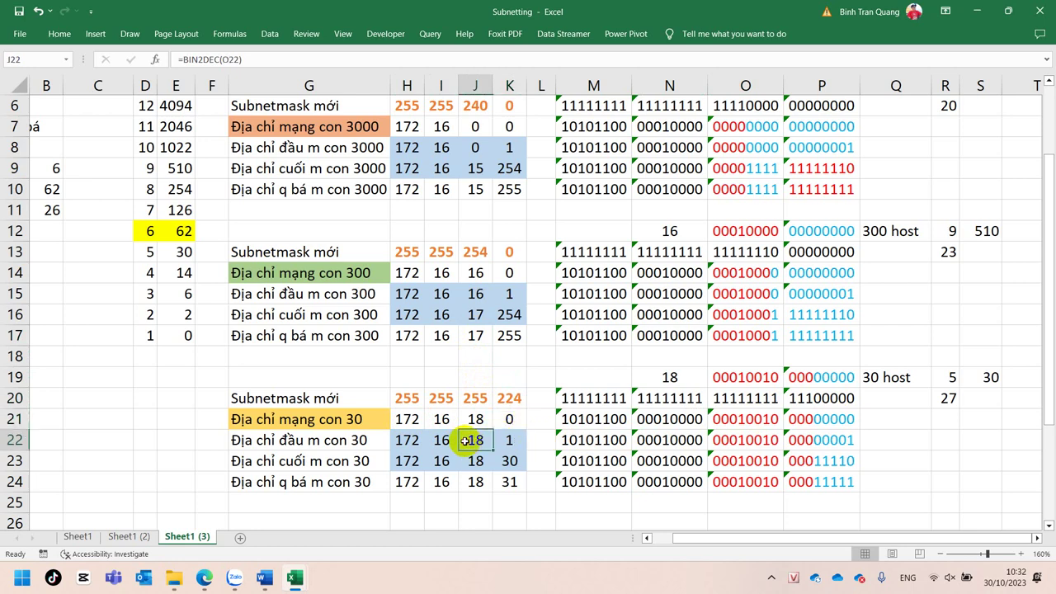
pyautogui.click(516, 440)
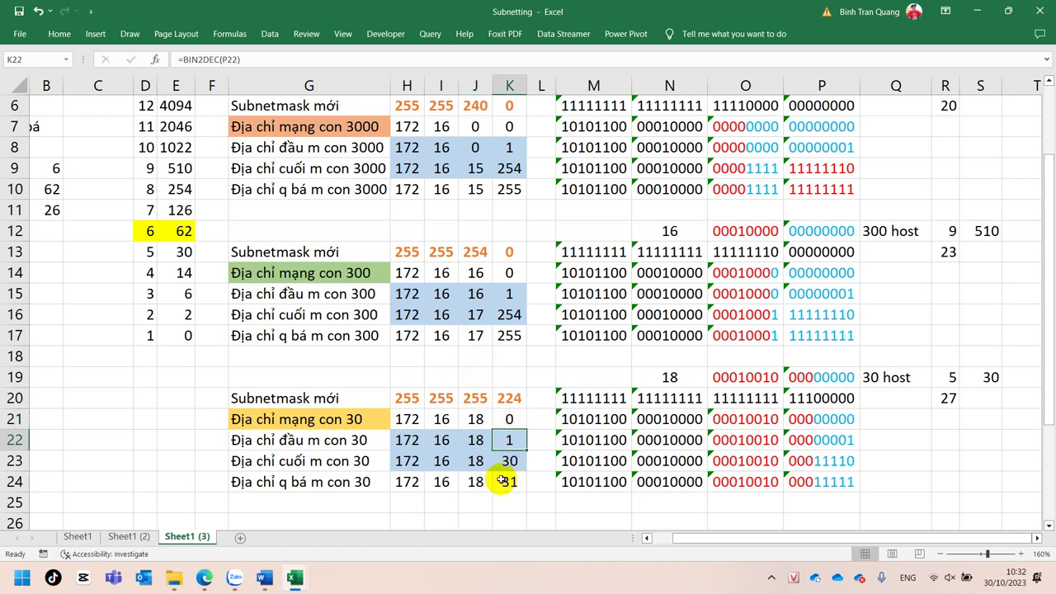
pyautogui.click(475, 482)
pyautogui.click(510, 482)
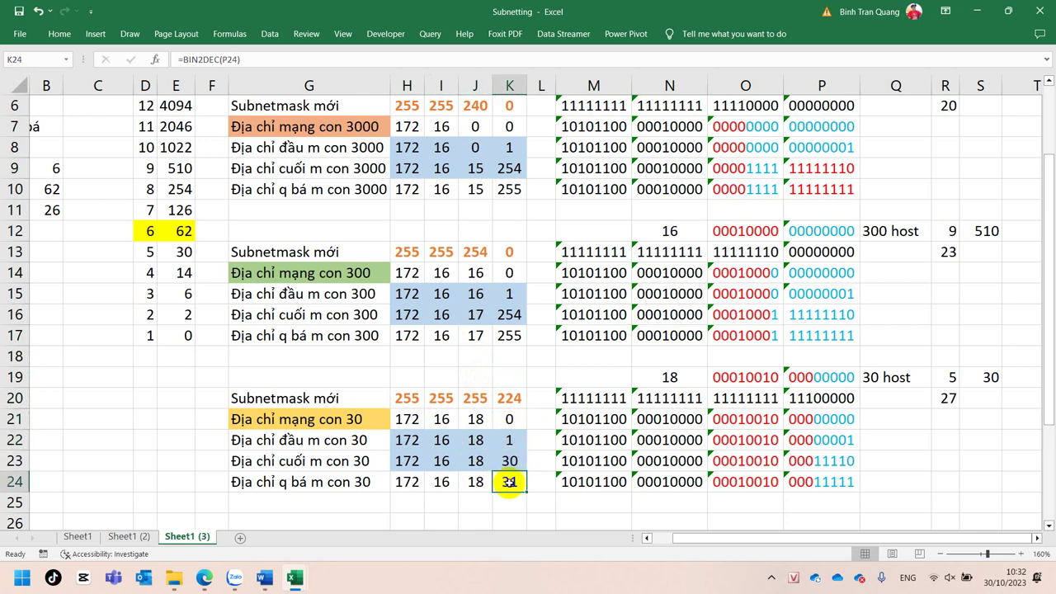
# Compare the second and third octets of the network and broadcast addresses for the 3000-host subnet (rows 7, 10) and 300-host subnet (rows 14, 17).
pyautogui.click(443, 127)
pyautogui.click(474, 127)
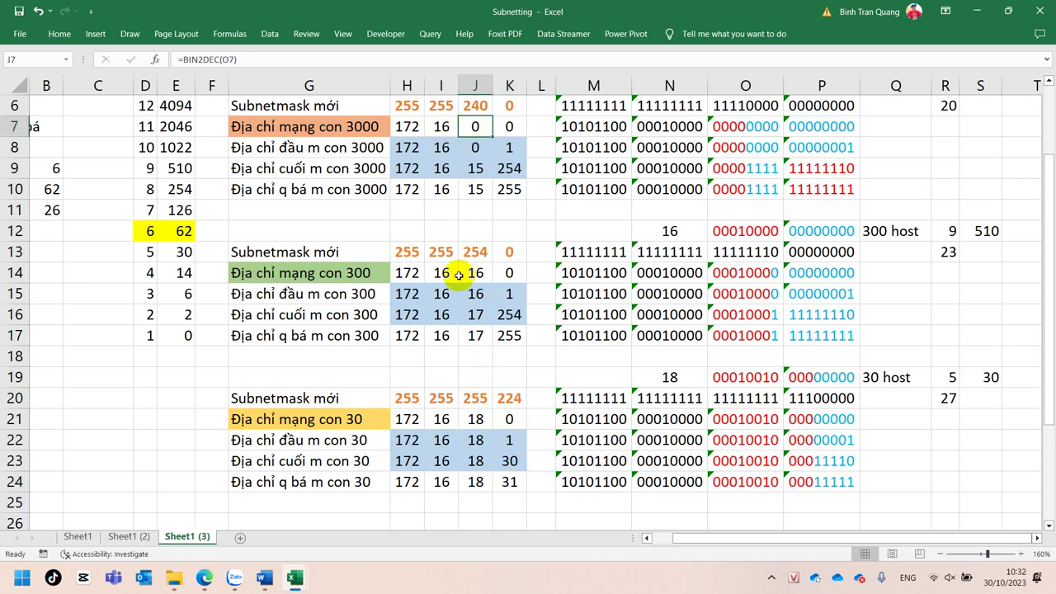
pyautogui.click(442, 188)
pyautogui.click(476, 189)
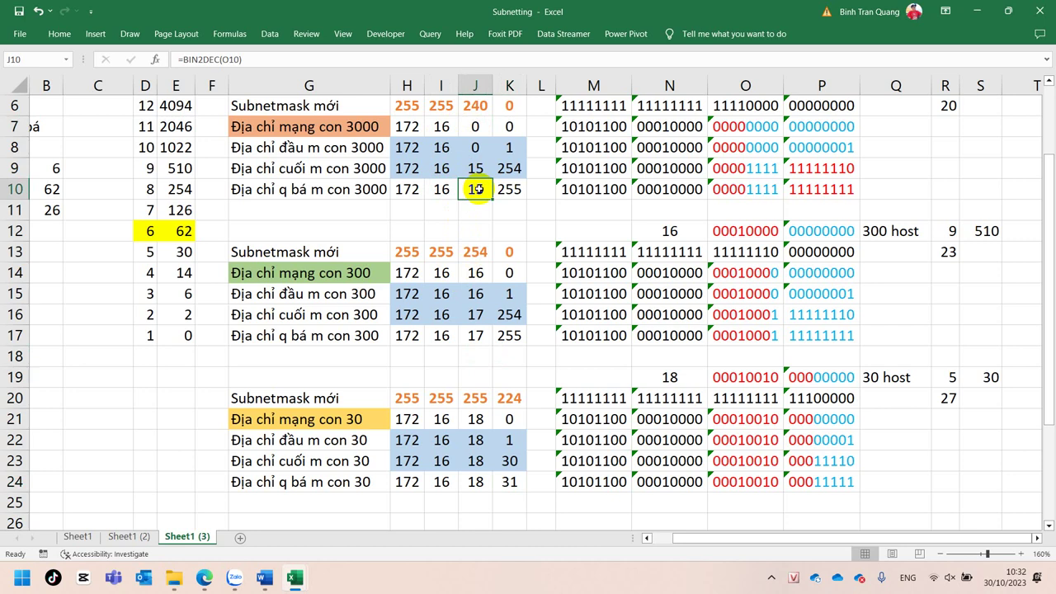
pyautogui.click(443, 272)
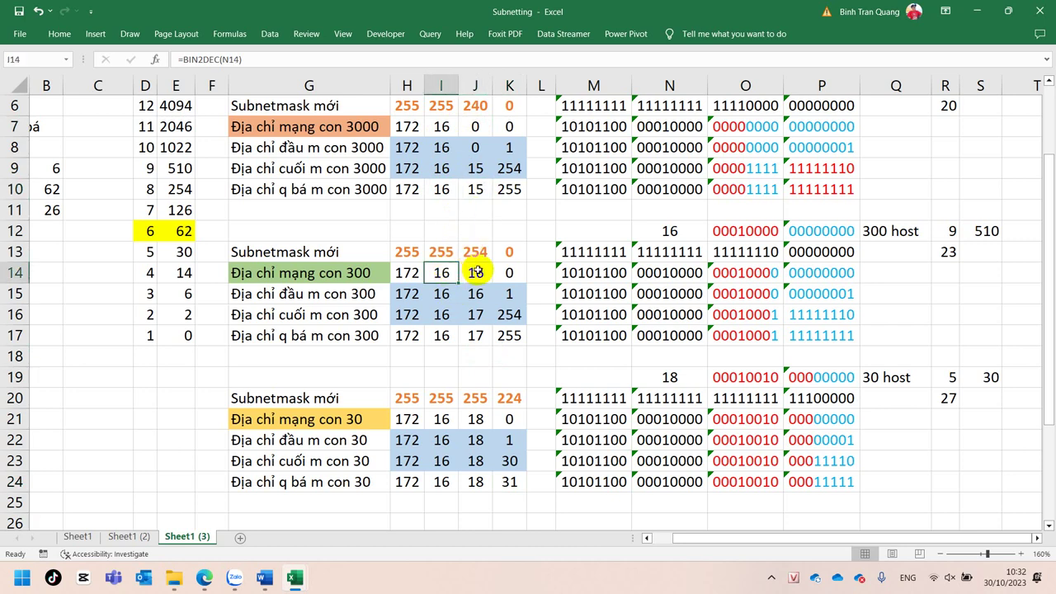
pyautogui.click(476, 272)
pyautogui.click(475, 335)
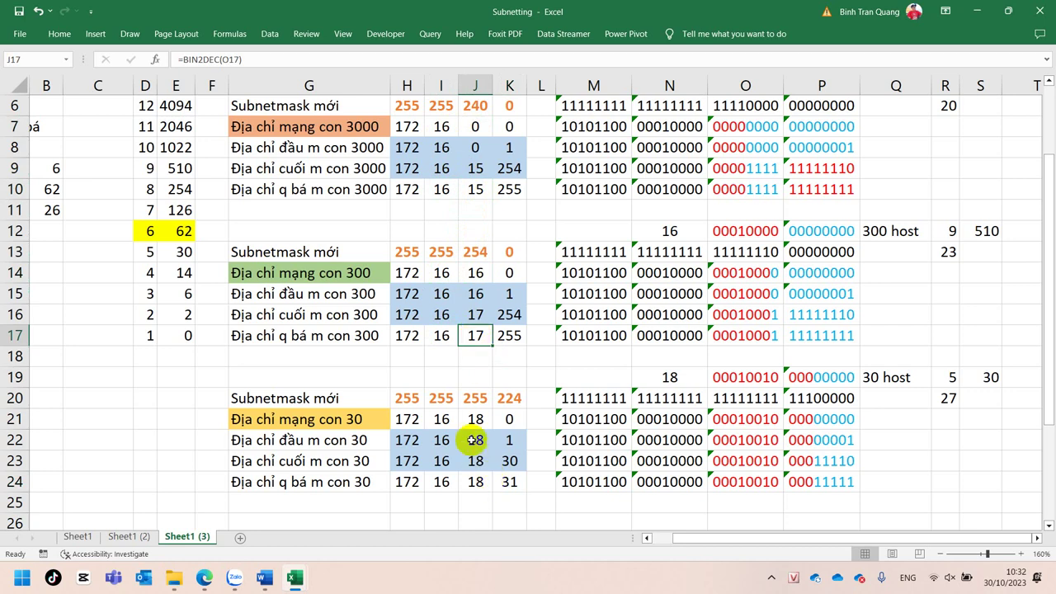
# Check the 30-host subnet's address range from its network address in row 21 to its broadcast address in row 24.
pyautogui.click(442, 418)
pyautogui.click(476, 419)
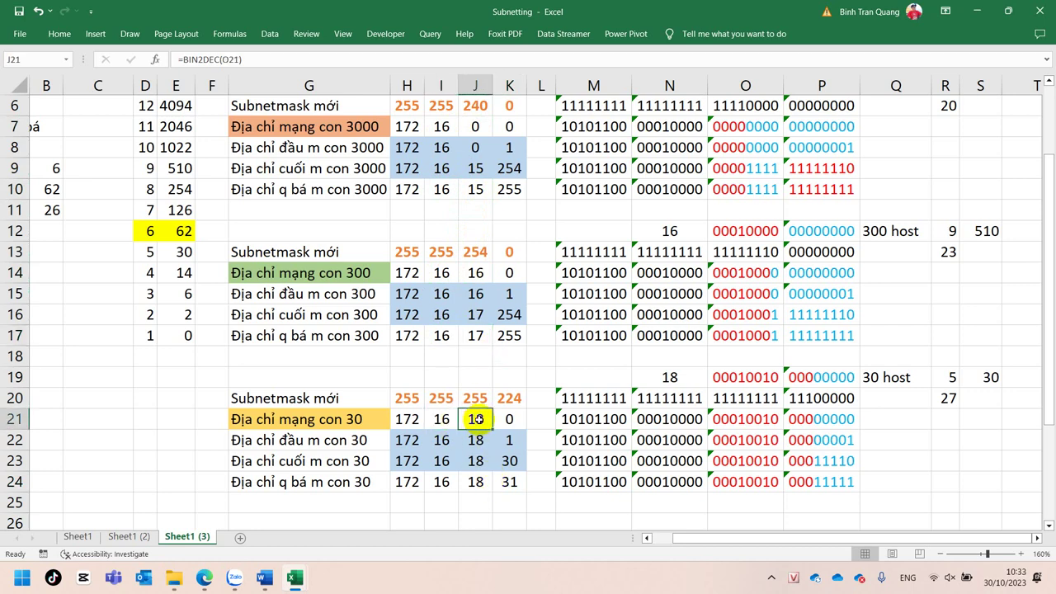
pyautogui.click(468, 483)
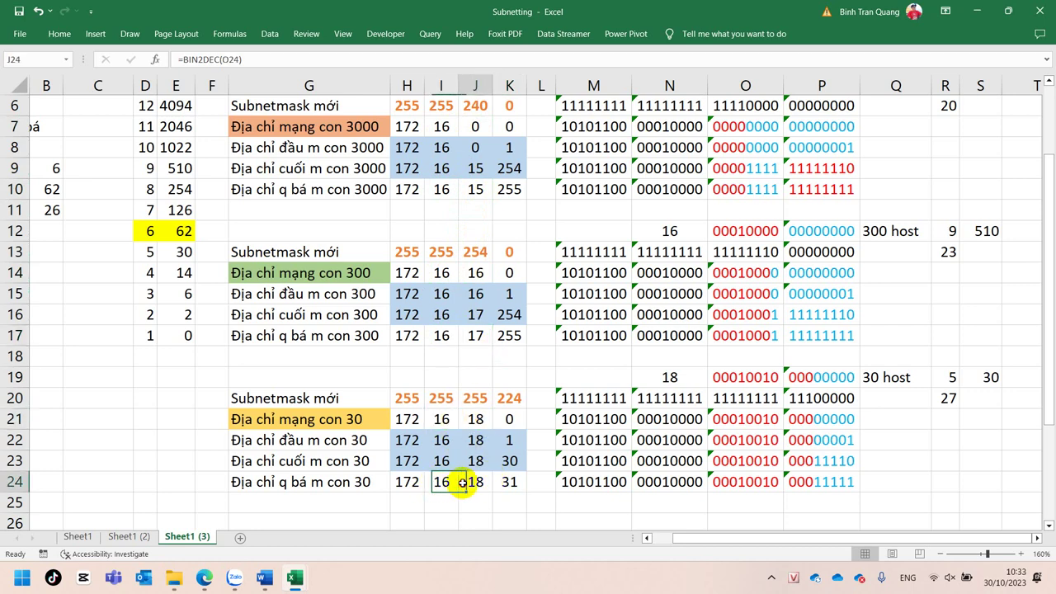
pyautogui.click(510, 482)
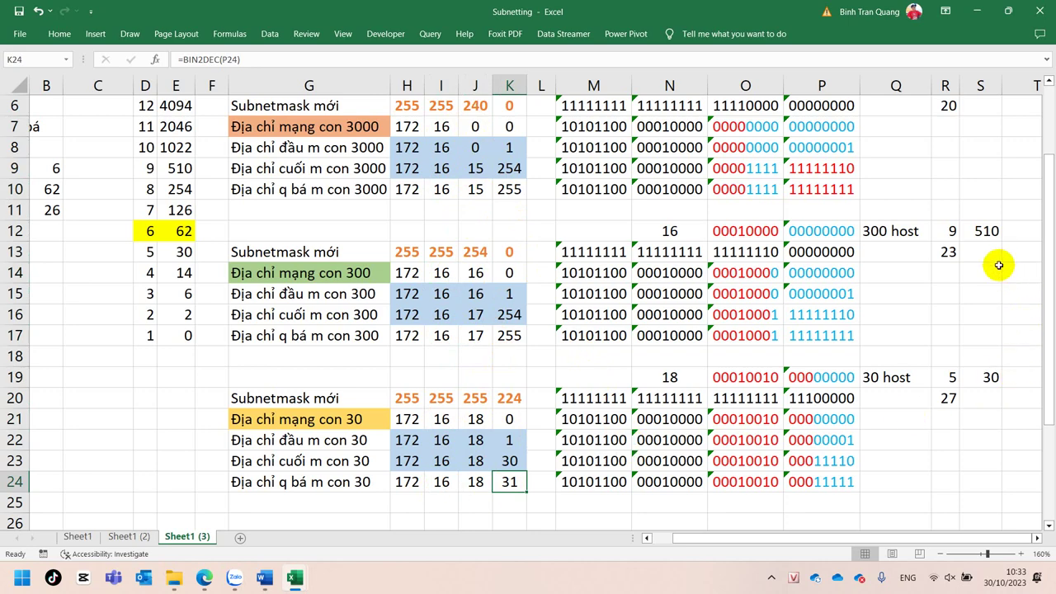
# Review the 3000-host and 300-host requirements in column Q and the prefix lengths of all three subnets in R6, R13 and R20.
pyautogui.moveTo(1049, 295); pyautogui.dragTo(1051, 269)
pyautogui.click(887, 126)
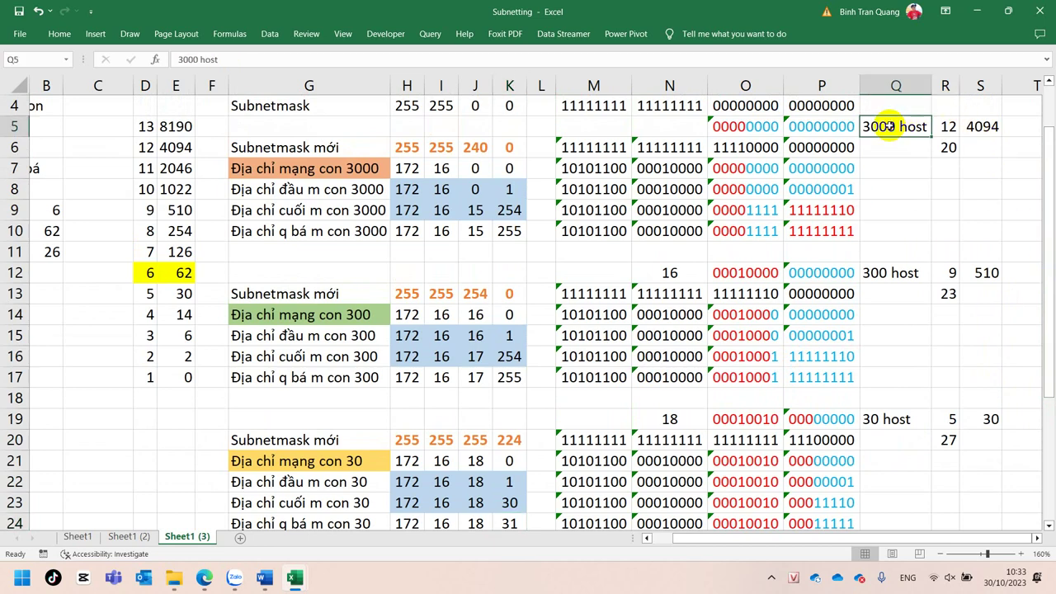
pyautogui.click(896, 272)
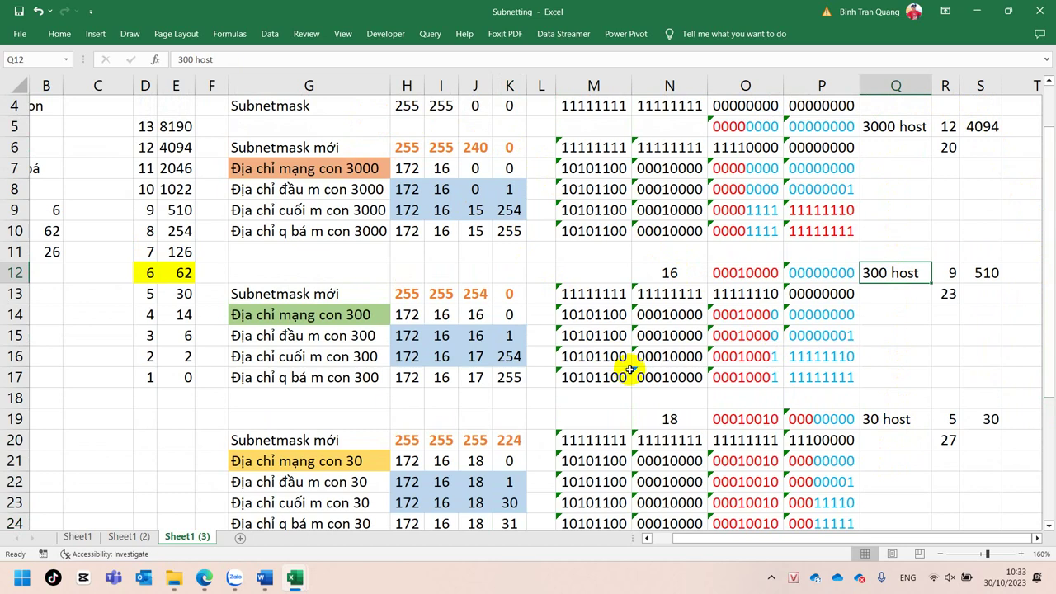
pyautogui.click(949, 147)
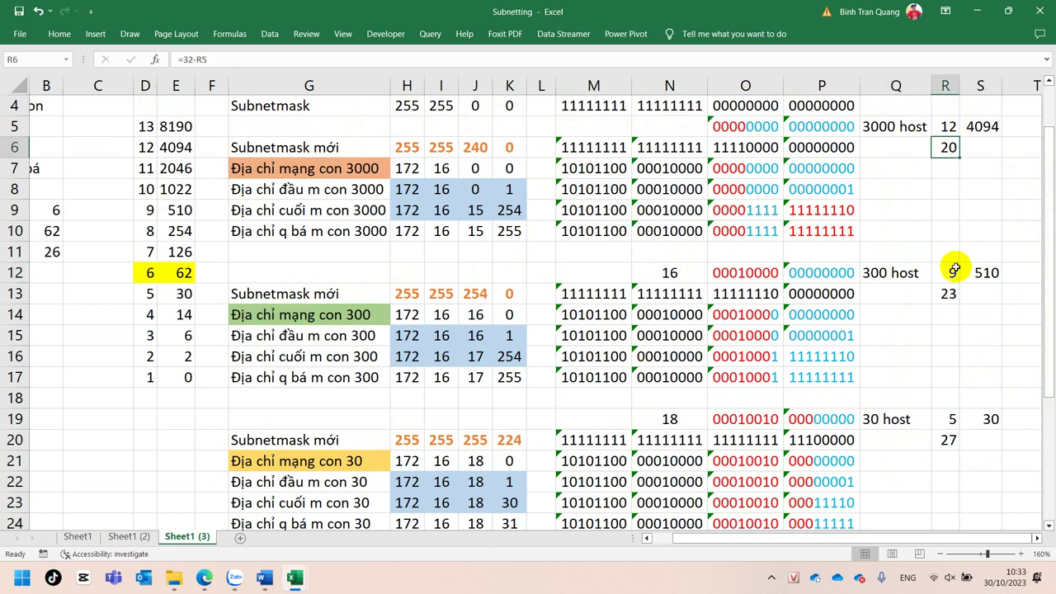
pyautogui.click(951, 295)
pyautogui.click(948, 440)
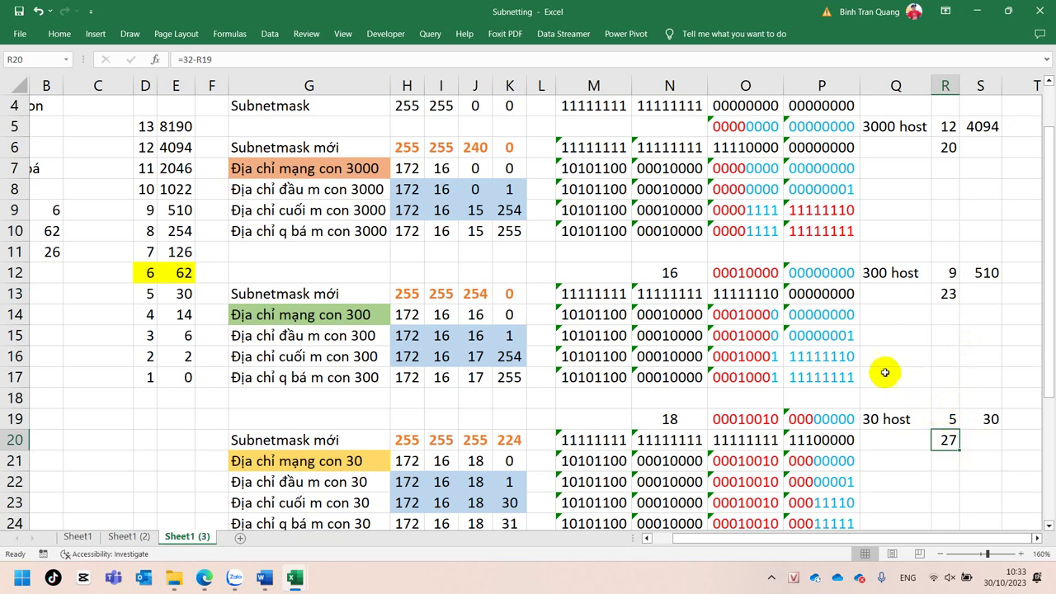
# Trace the broadcast octets in J10 and J17 to the following subnets' starting octets in N12 and N19 and their binary conversions in column O.
pyautogui.click(477, 232)
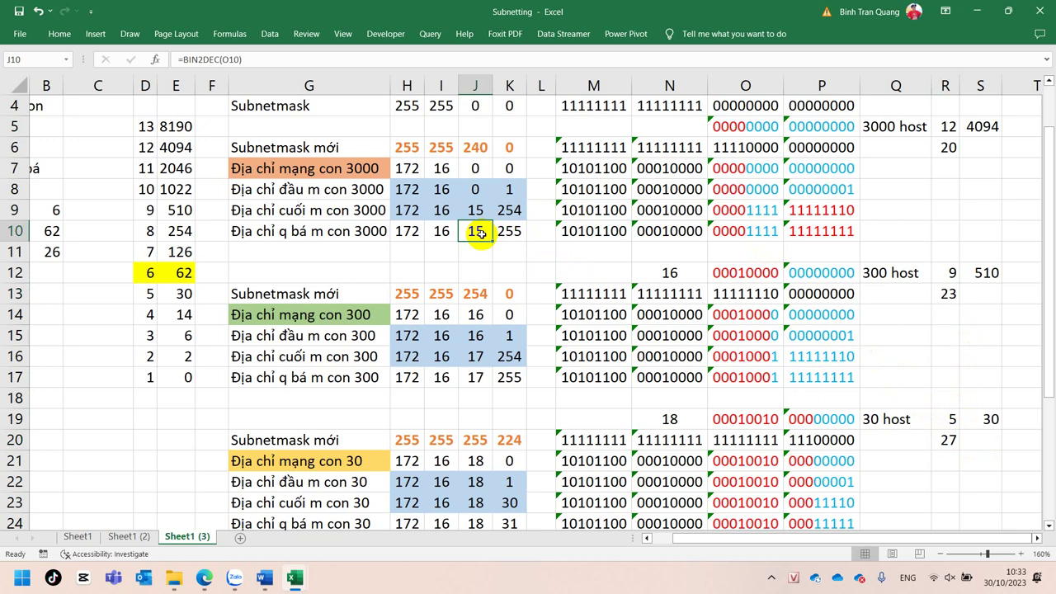
pyautogui.click(680, 266)
pyautogui.click(755, 271)
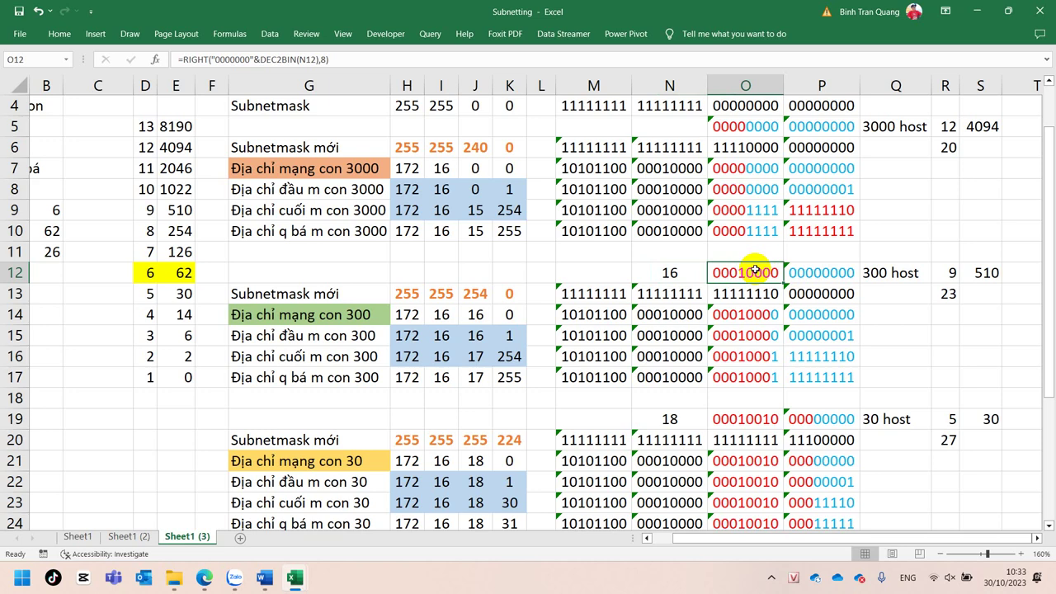
pyautogui.click(470, 376)
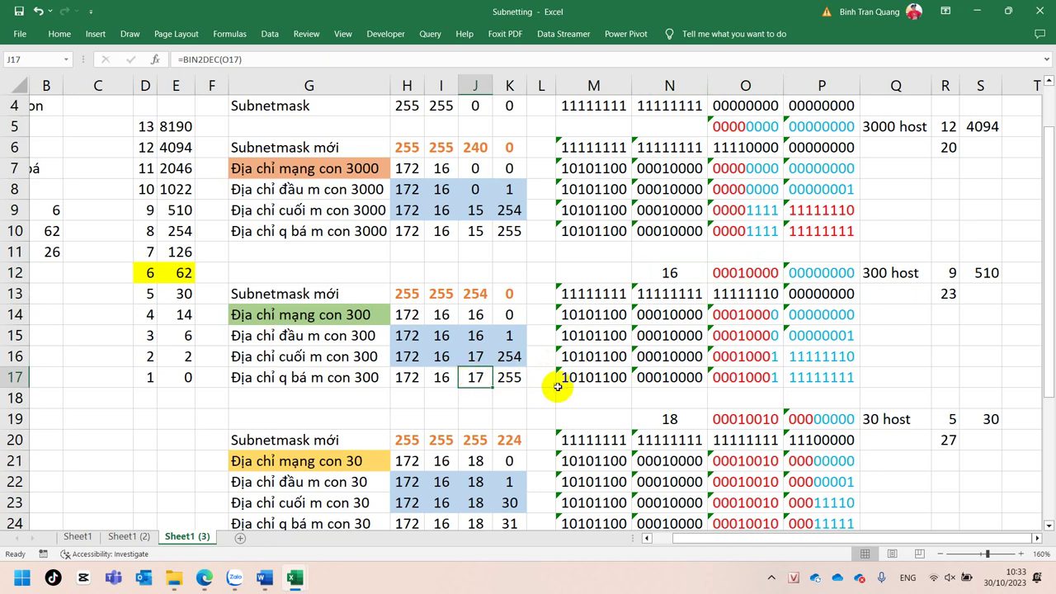
pyautogui.click(668, 418)
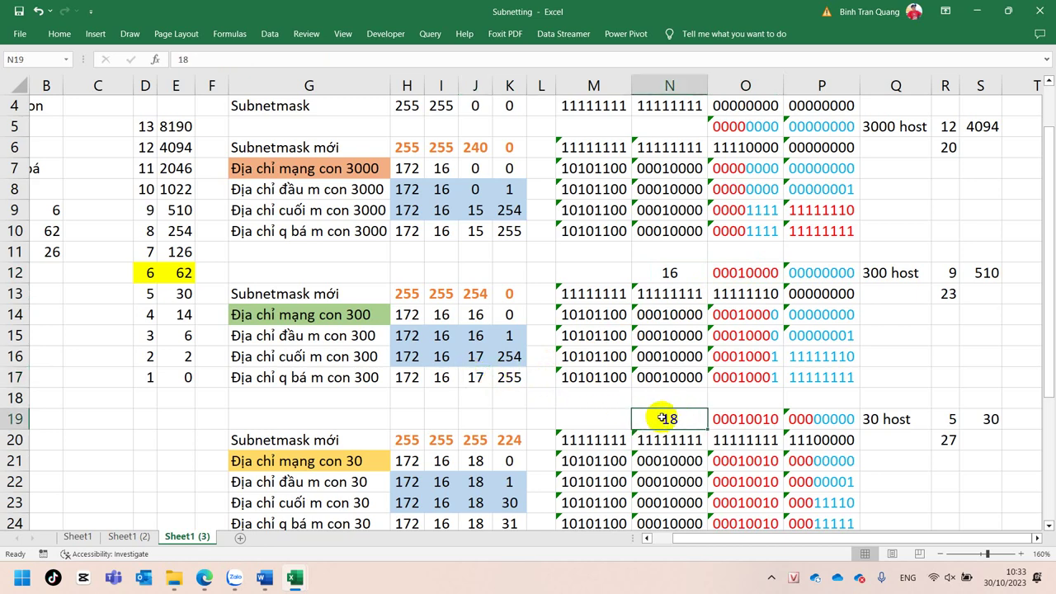
pyautogui.click(733, 419)
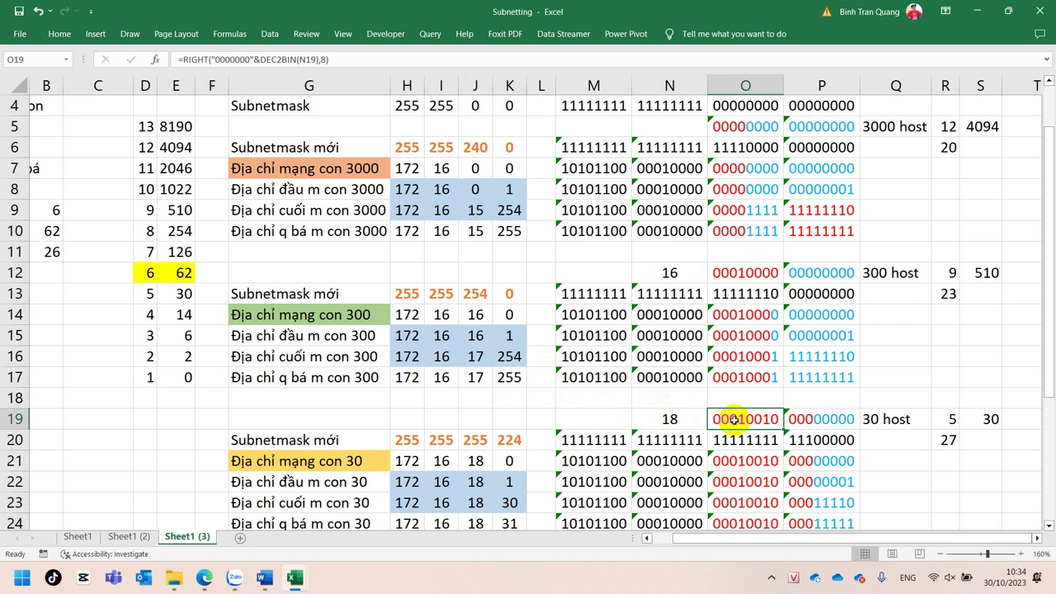
pyautogui.scroll(-2, 733, 419)
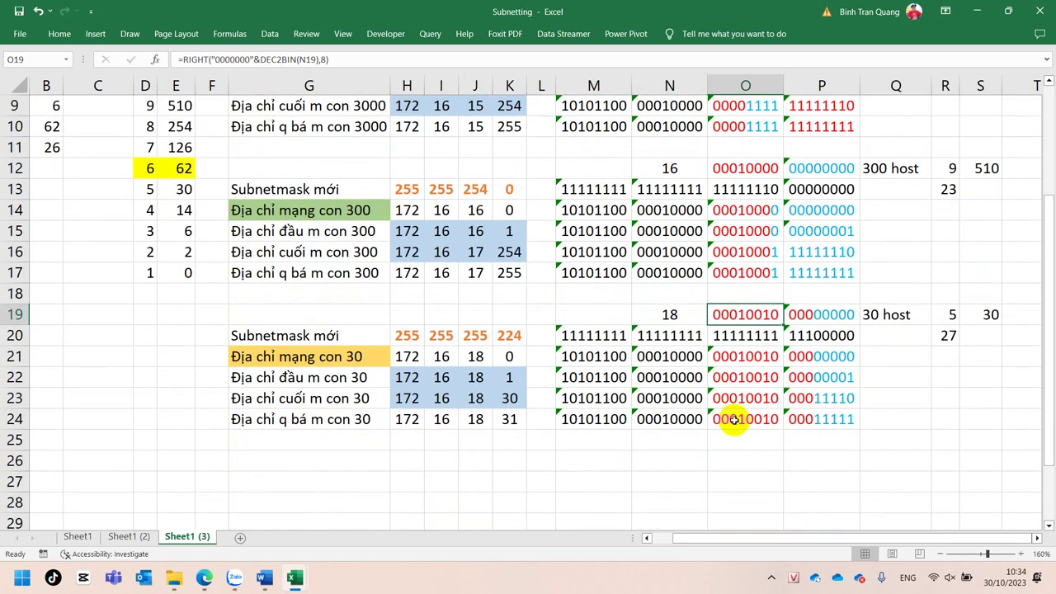
pyautogui.scroll(2, 732, 419)
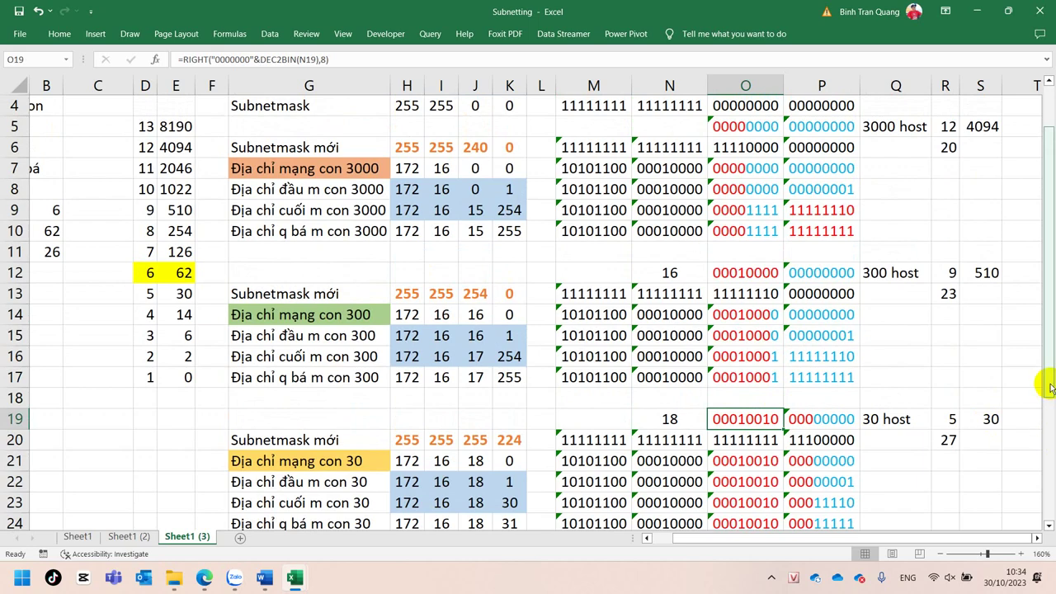
pyautogui.scroll(-1, 1051, 330)
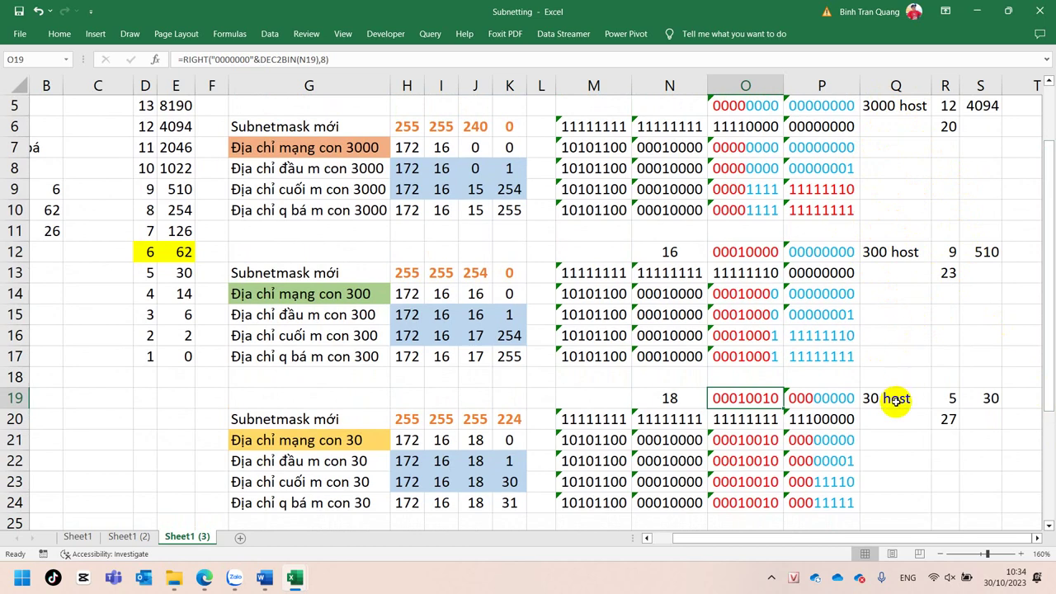
pyautogui.click(771, 577)
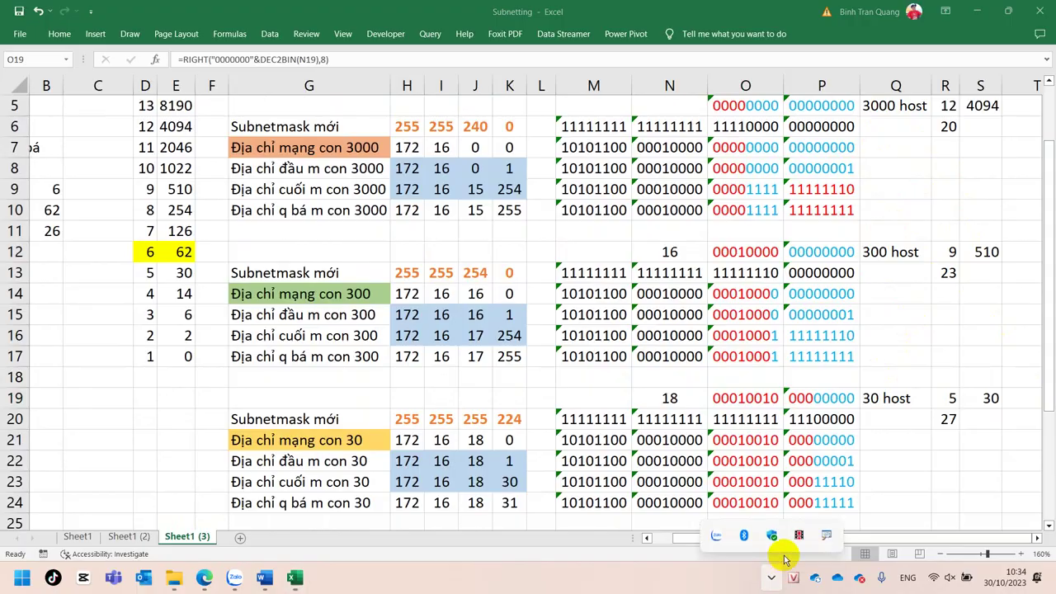